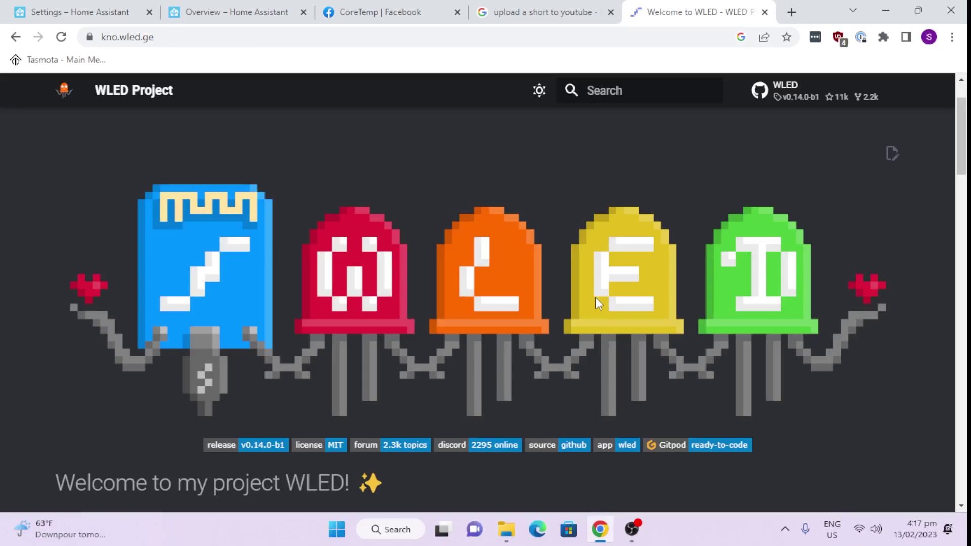
- Scroll down the install.wled.me page to the WLED 0.14.0-b1 Install button
{"action": "scroll", "coordinate": [597, 309], "scroll_direction": "down", "scroll_amount": 7}
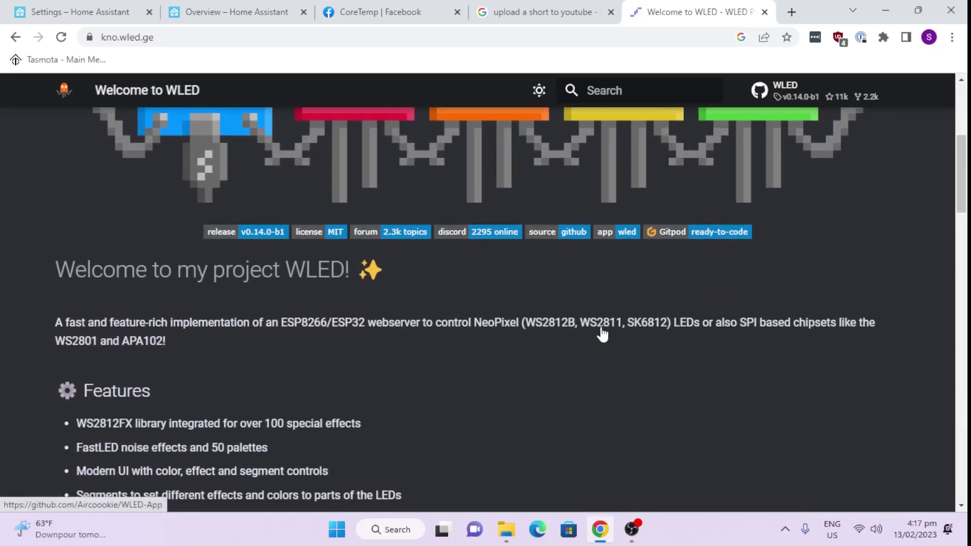
{"action": "scroll", "coordinate": [602, 328], "scroll_direction": "down", "scroll_amount": 2}
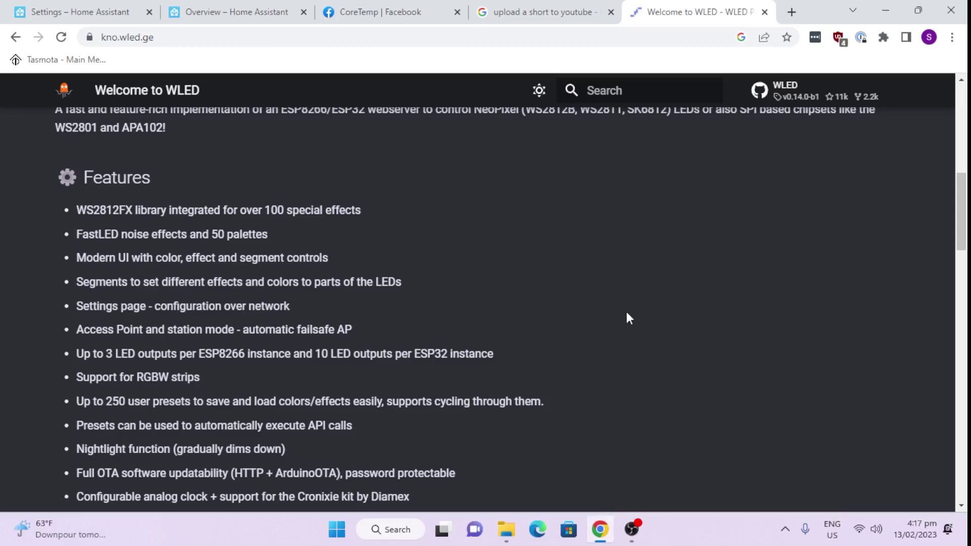
{"action": "scroll", "coordinate": [628, 319], "scroll_direction": "down", "scroll_amount": 10}
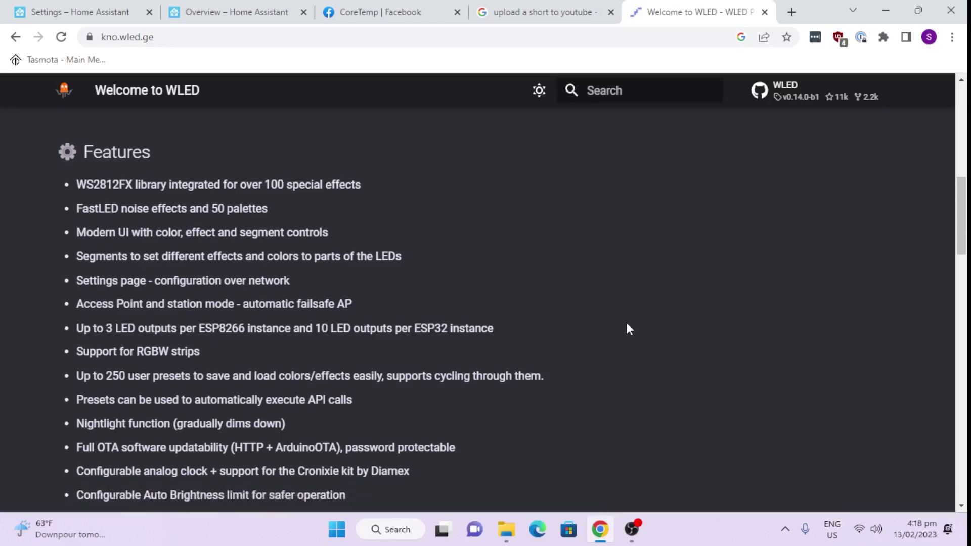
{"action": "scroll", "coordinate": [628, 336], "scroll_direction": "down", "scroll_amount": 7}
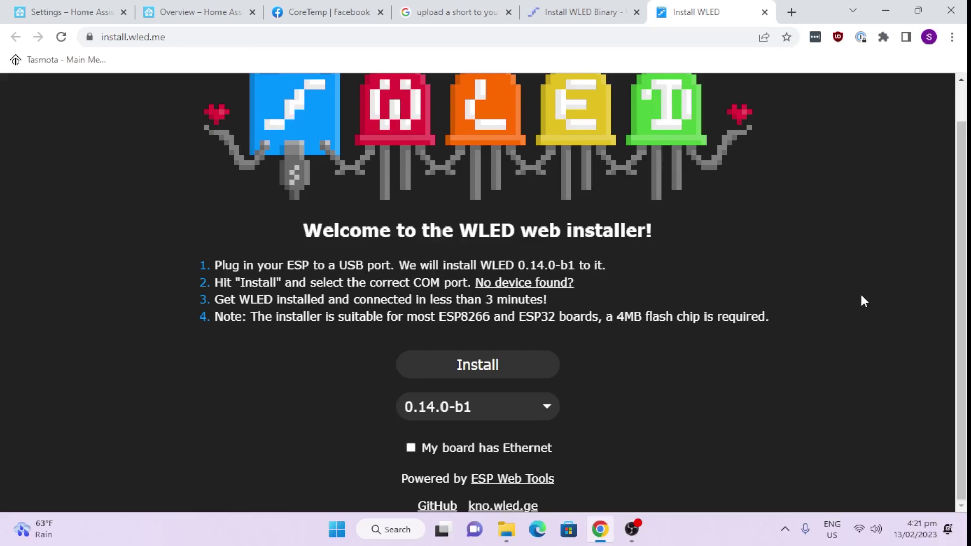
- Connect to the CP2102 bridge on COM5 and install WLED 0.14.0-b1, erasing the device
{"action": "left_click", "coordinate": [491, 368]}
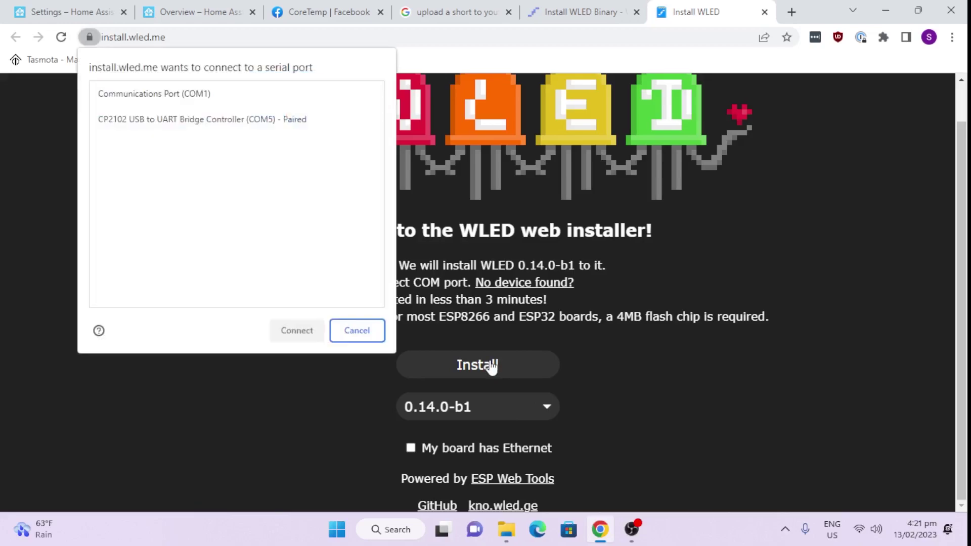
{"action": "left_click", "coordinate": [214, 124]}
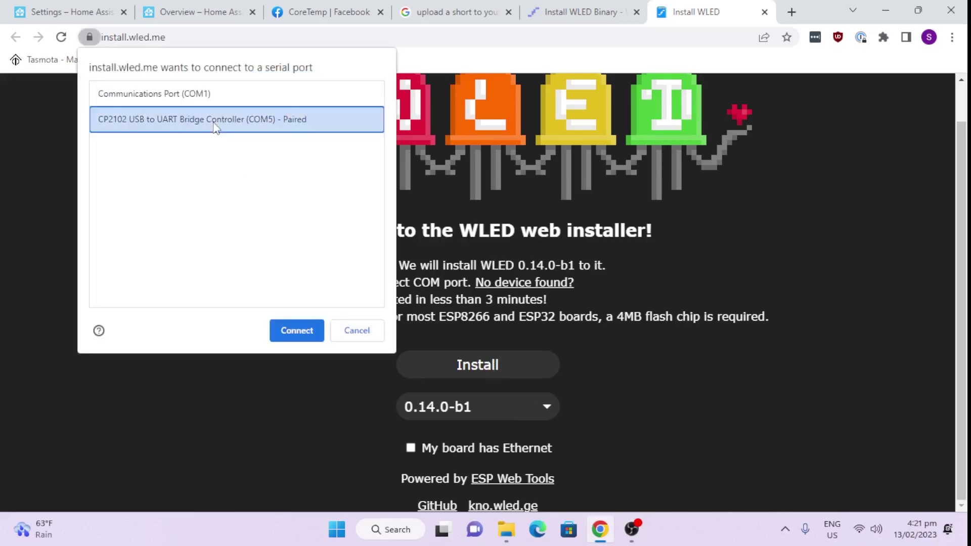
{"action": "left_click", "coordinate": [297, 333]}
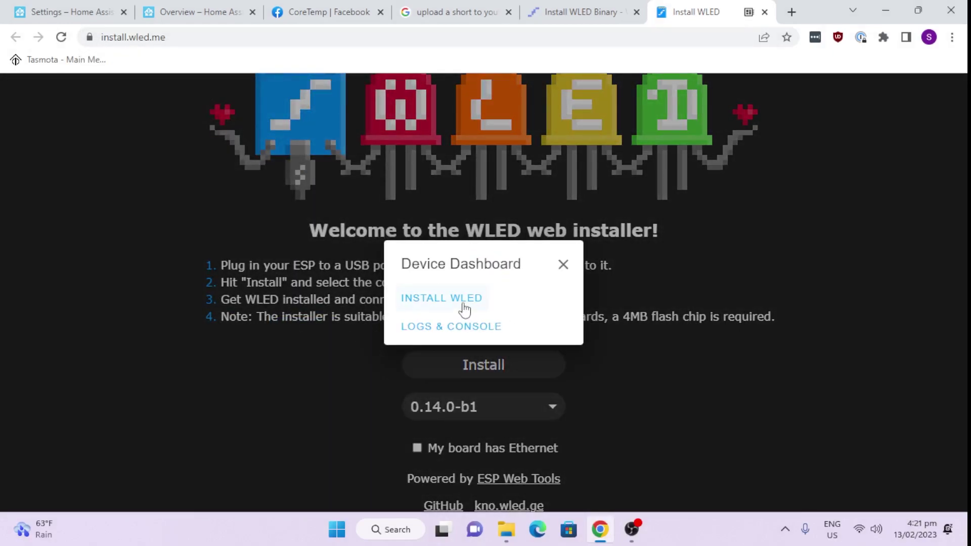
{"action": "left_click", "coordinate": [465, 304]}
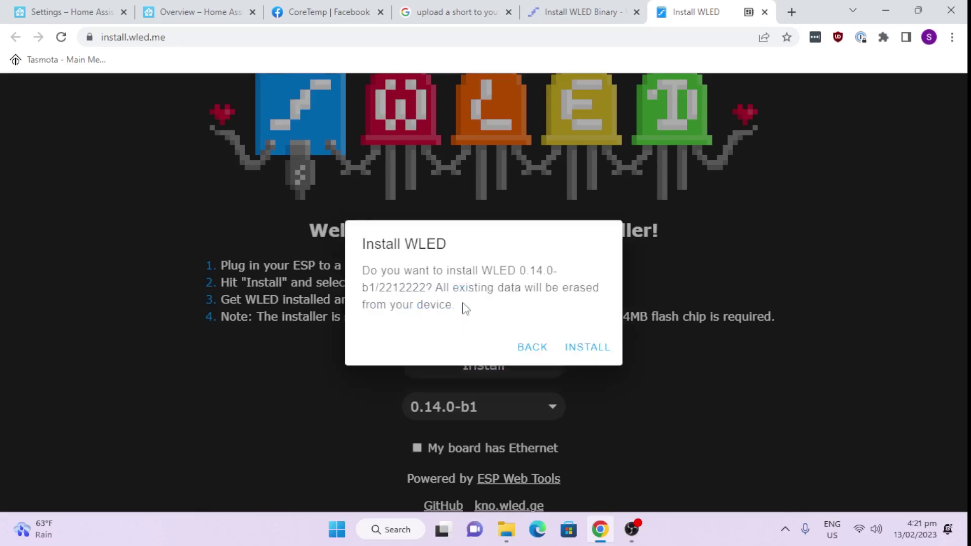
{"action": "left_click", "coordinate": [593, 347]}
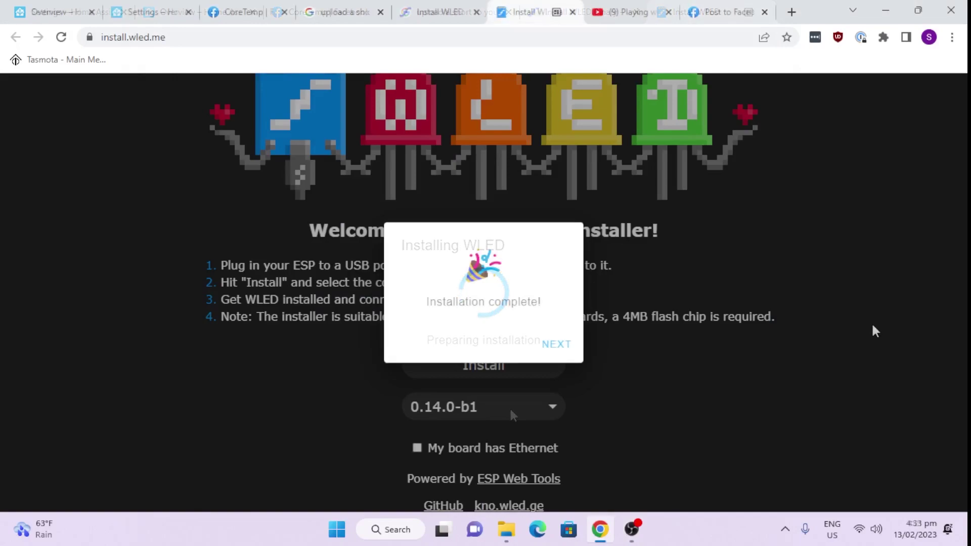
- Join the board to Wi-Fi, then open its LED & Hardware setup page at 192.168.20.36
{"action": "left_click", "coordinate": [556, 346]}
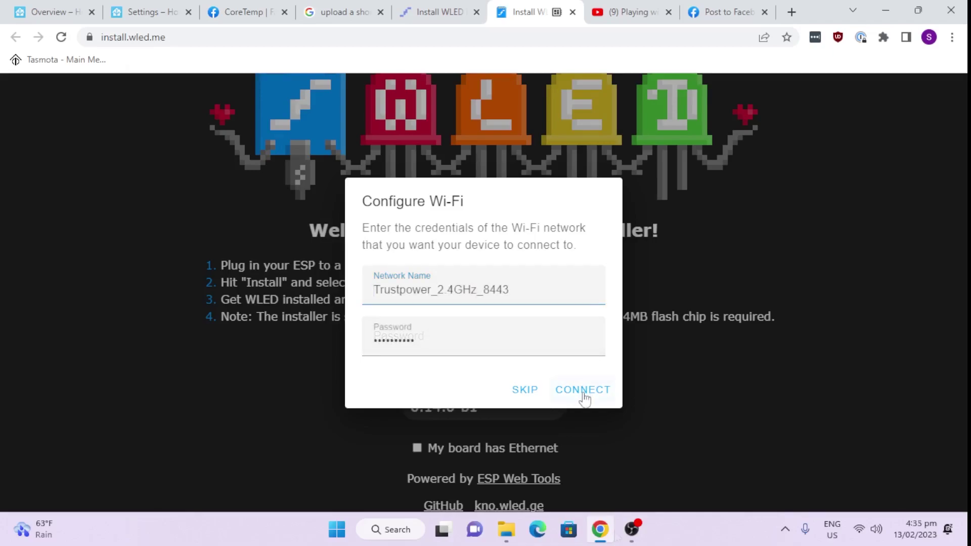
{"action": "left_click", "coordinate": [583, 394]}
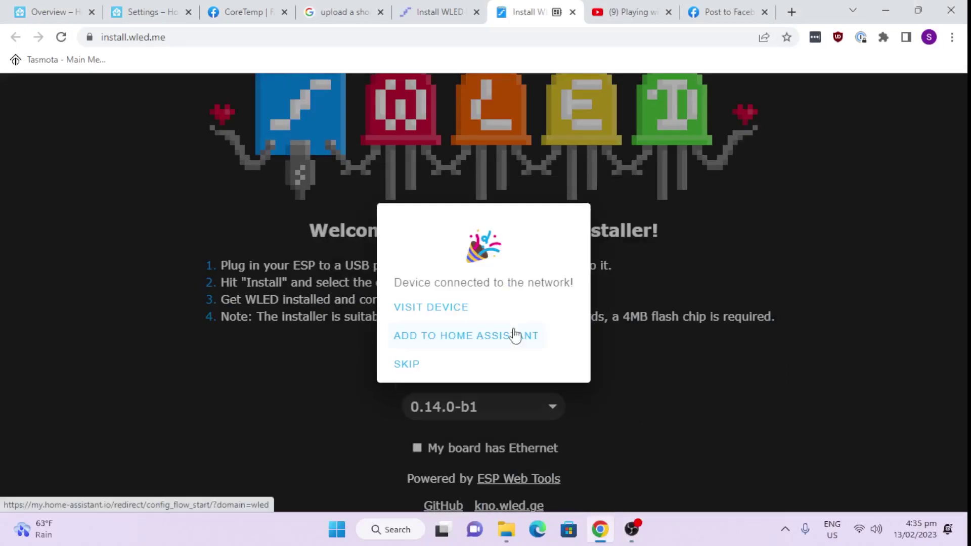
{"action": "left_click", "coordinate": [450, 309]}
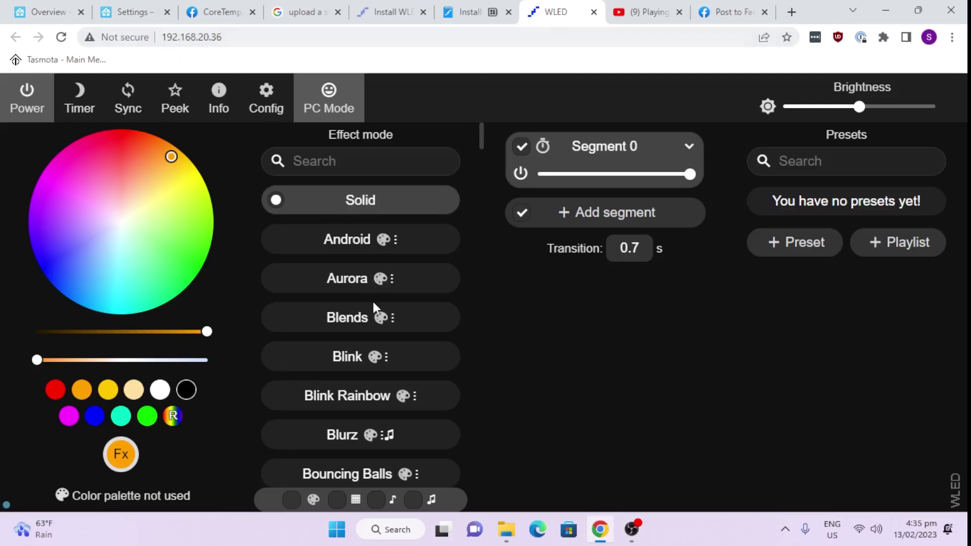
{"action": "left_click", "coordinate": [275, 101]}
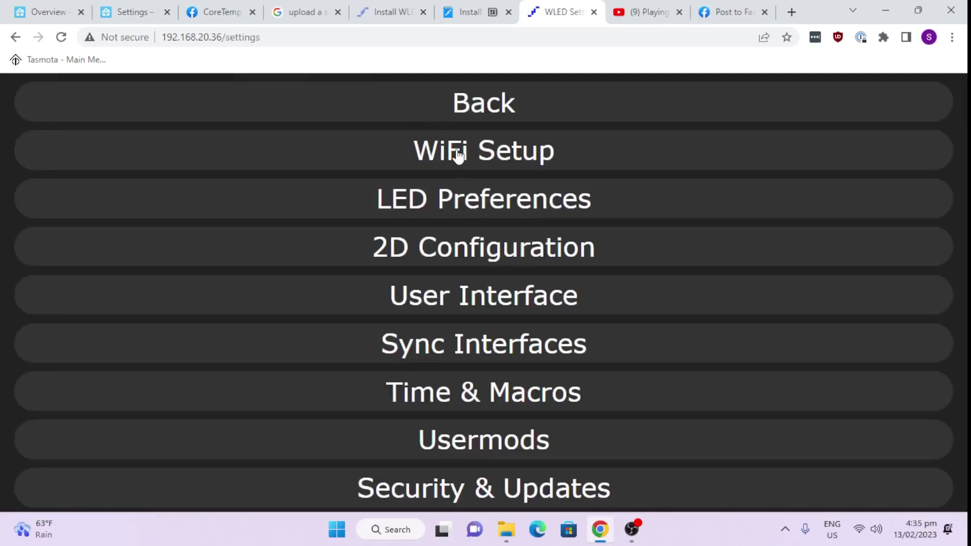
{"action": "left_click", "coordinate": [453, 204]}
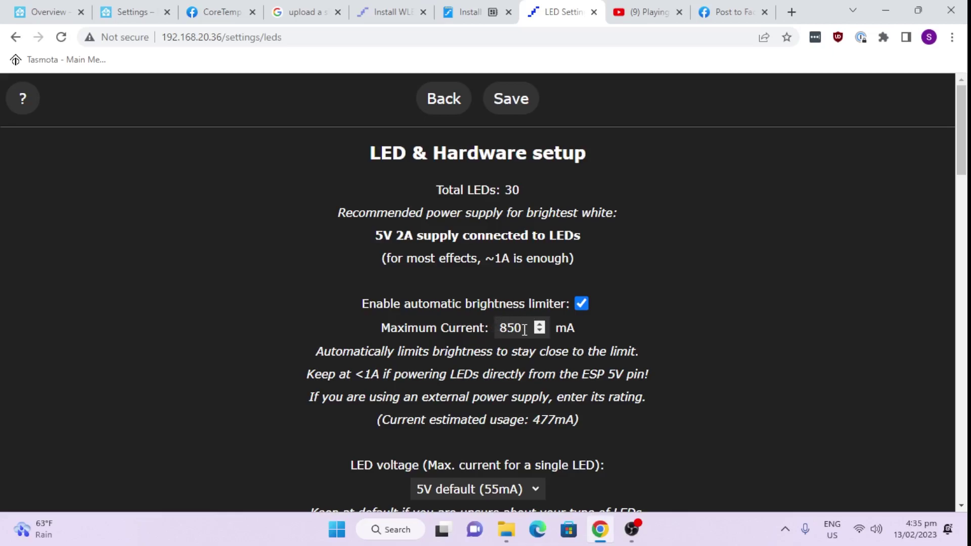
- Set the maximum current to 2500 mA
{"action": "left_click_drag", "start_coordinate": [525, 329], "coordinate": [494, 331]}
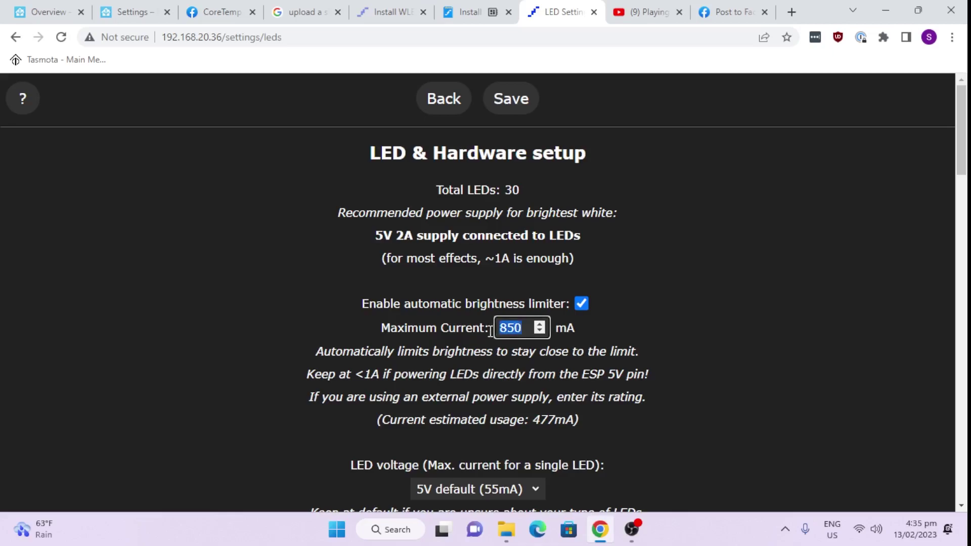
{"action": "type", "text": "2500"}
{"action": "scroll", "coordinate": [583, 364], "scroll_direction": "down", "scroll_amount": 3}
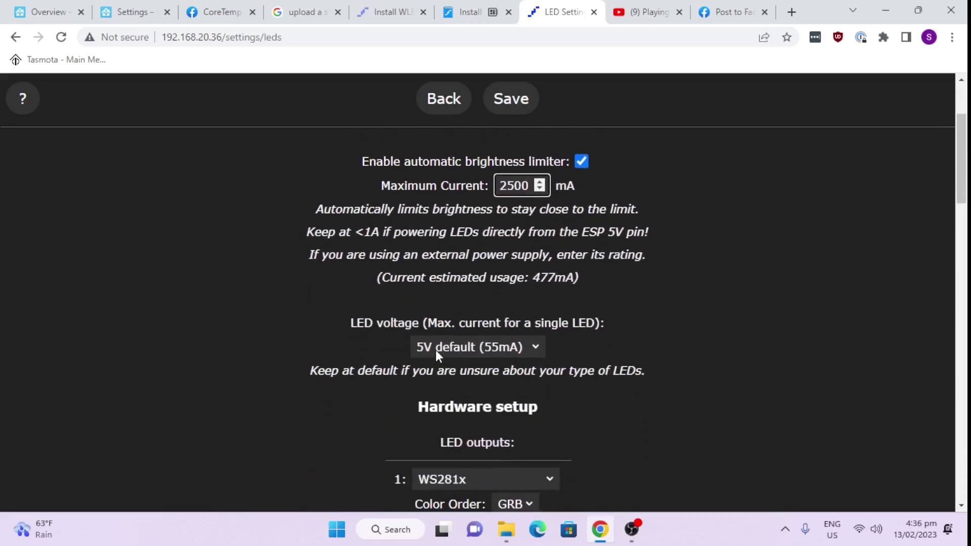
{"action": "scroll", "coordinate": [638, 364], "scroll_direction": "down", "scroll_amount": 1}
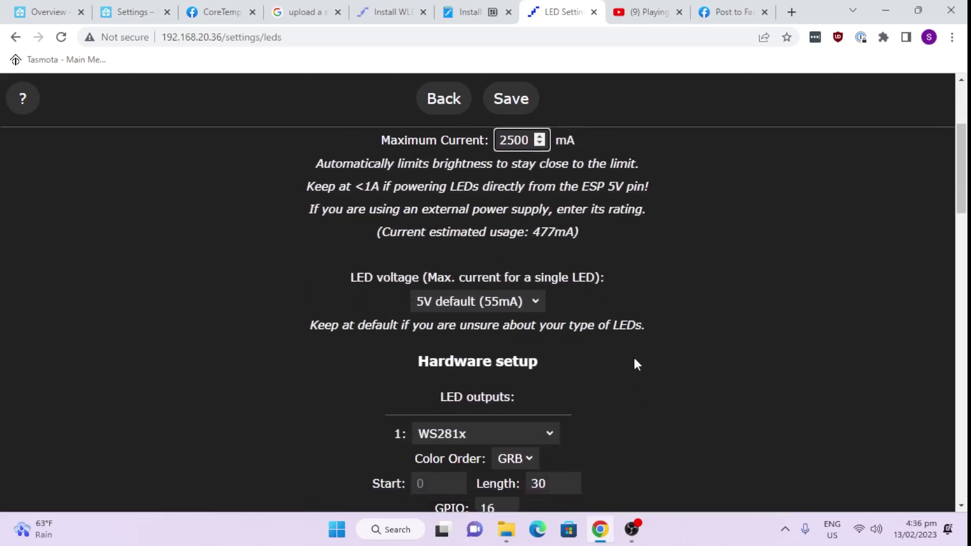
{"action": "scroll", "coordinate": [636, 364], "scroll_direction": "down", "scroll_amount": 2}
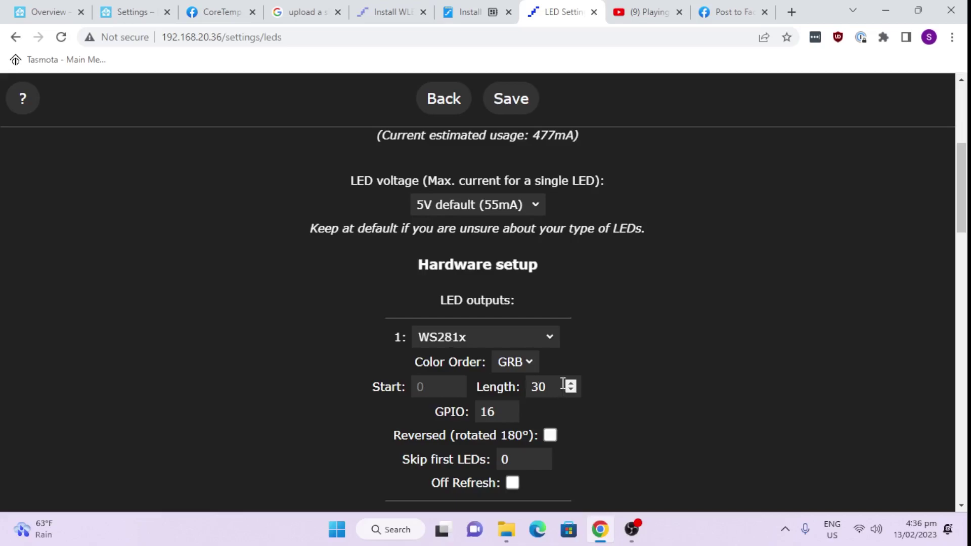
- Set the LED output length to 264 and save the LED settings
{"action": "left_click_drag", "start_coordinate": [553, 387], "coordinate": [529, 387]}
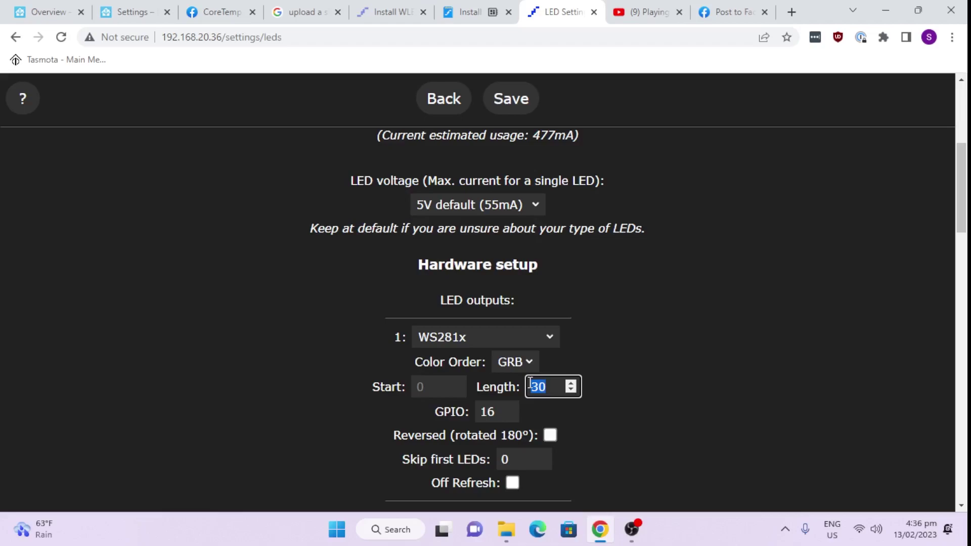
{"action": "type", "text": "264"}
{"action": "scroll", "coordinate": [656, 415], "scroll_direction": "down", "scroll_amount": 1}
{"action": "scroll", "coordinate": [655, 419], "scroll_direction": "down", "scroll_amount": 4}
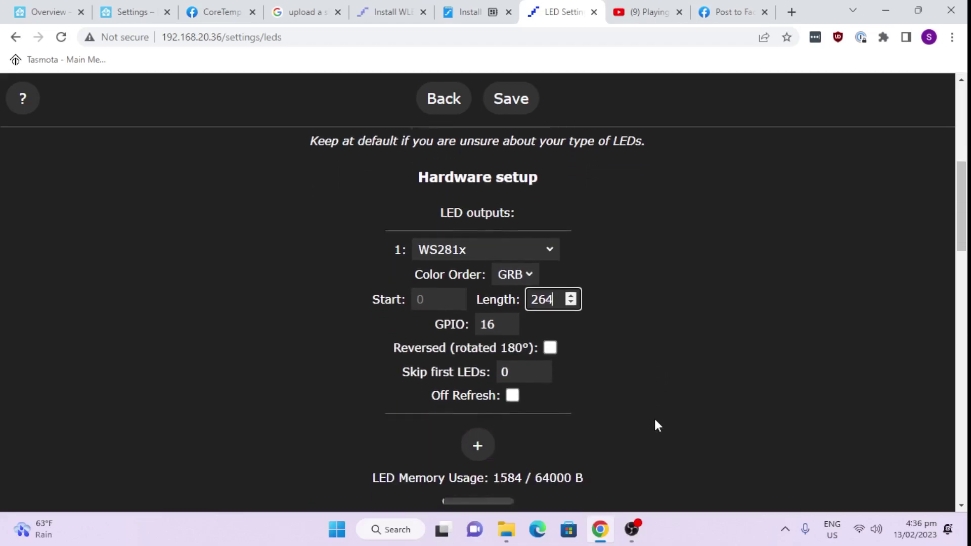
{"action": "scroll", "coordinate": [655, 424], "scroll_direction": "down", "scroll_amount": 7}
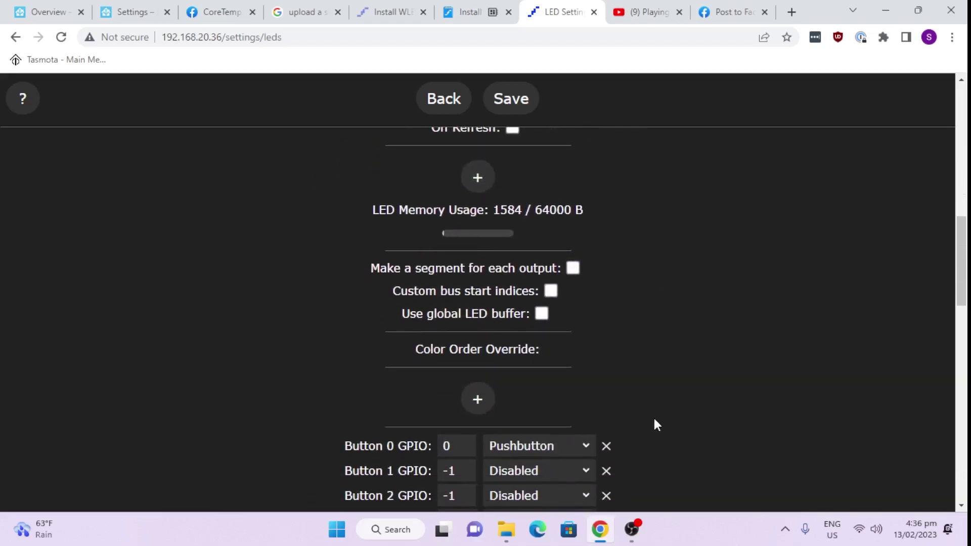
{"action": "scroll", "coordinate": [655, 423], "scroll_direction": "down", "scroll_amount": 10}
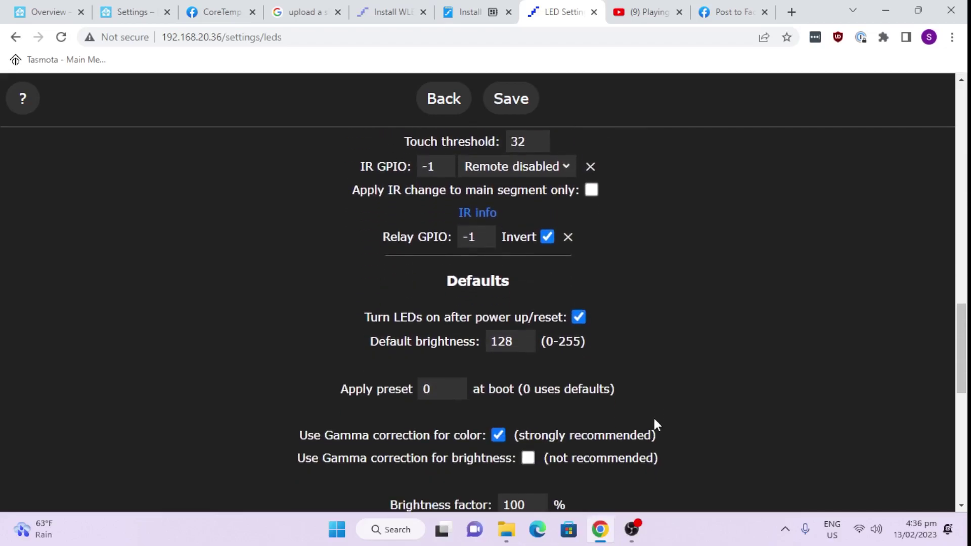
{"action": "scroll", "coordinate": [656, 424], "scroll_direction": "down", "scroll_amount": 3}
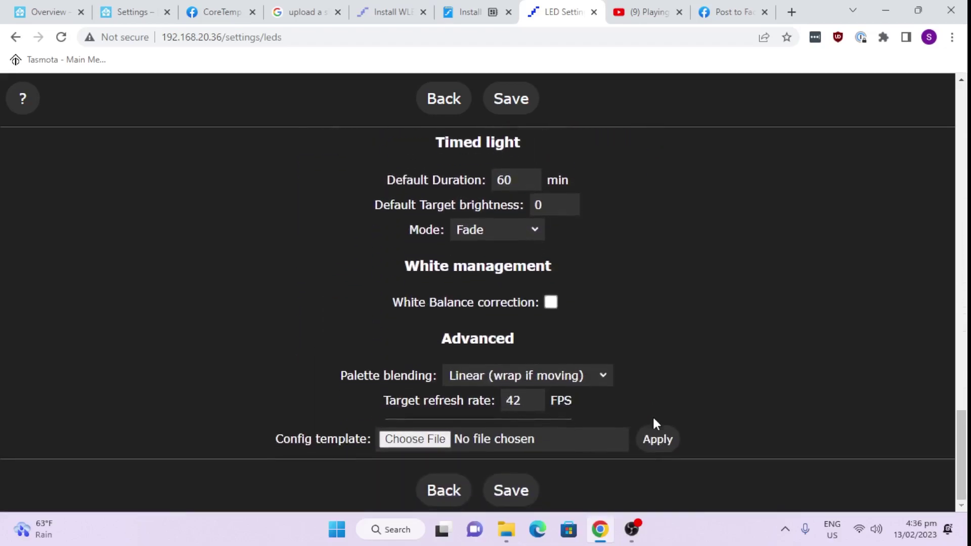
{"action": "left_click", "coordinate": [520, 495]}
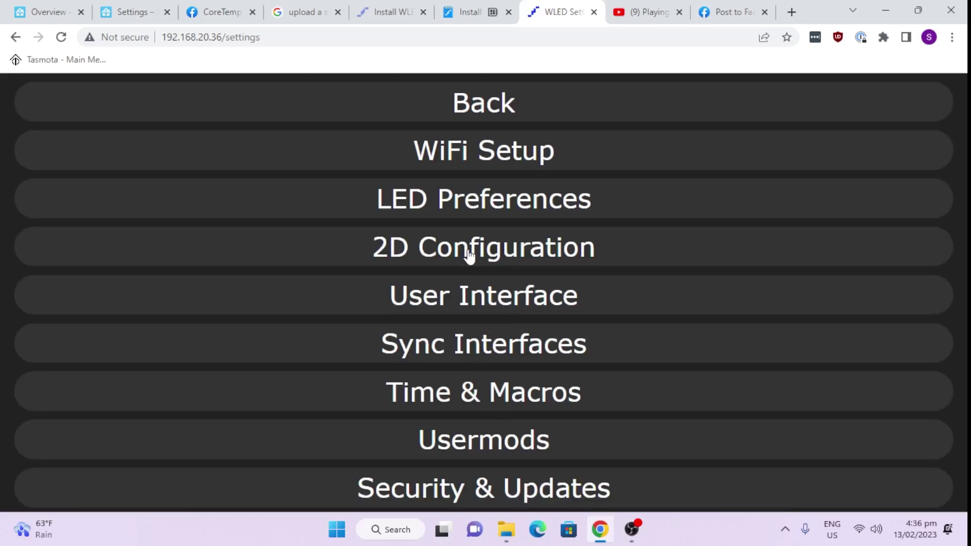
- In 2D Configuration, choose 2D Matrix with a 16 x 16 panel
{"action": "left_click", "coordinate": [470, 255]}
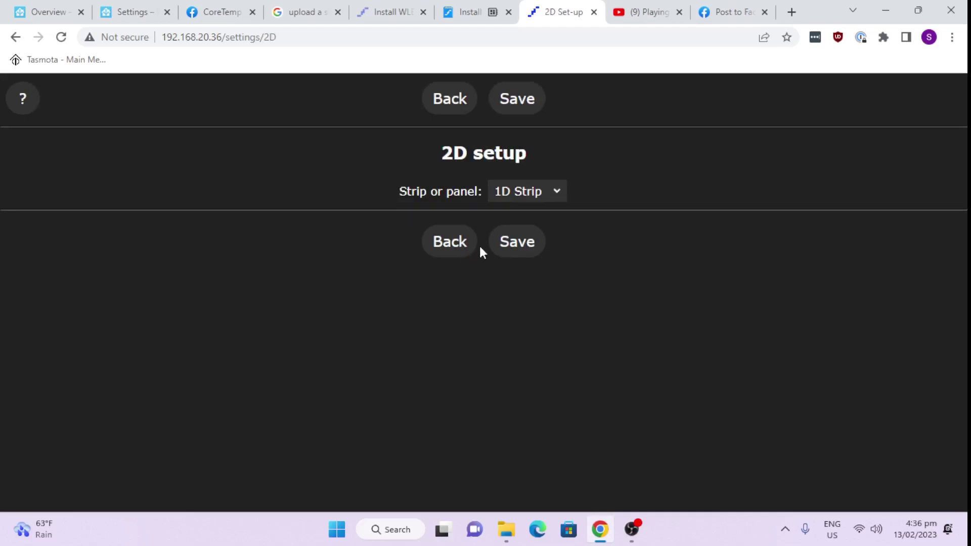
{"action": "left_click", "coordinate": [556, 190]}
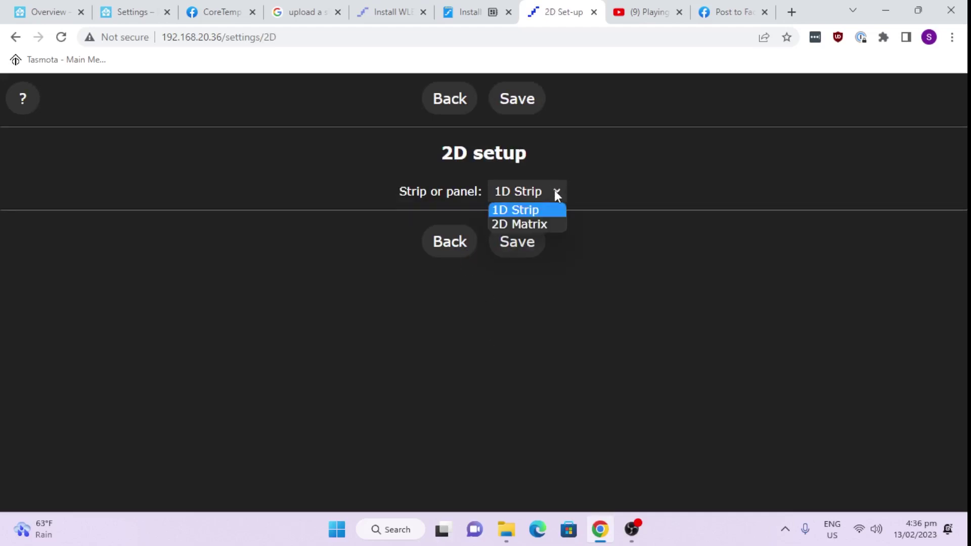
{"action": "left_click", "coordinate": [538, 223]}
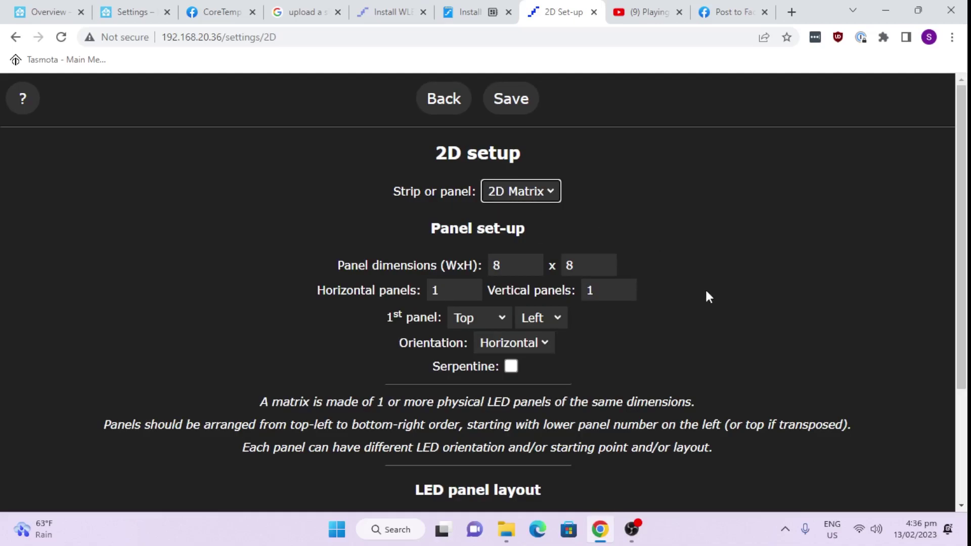
{"action": "double_click", "coordinate": [506, 265]}
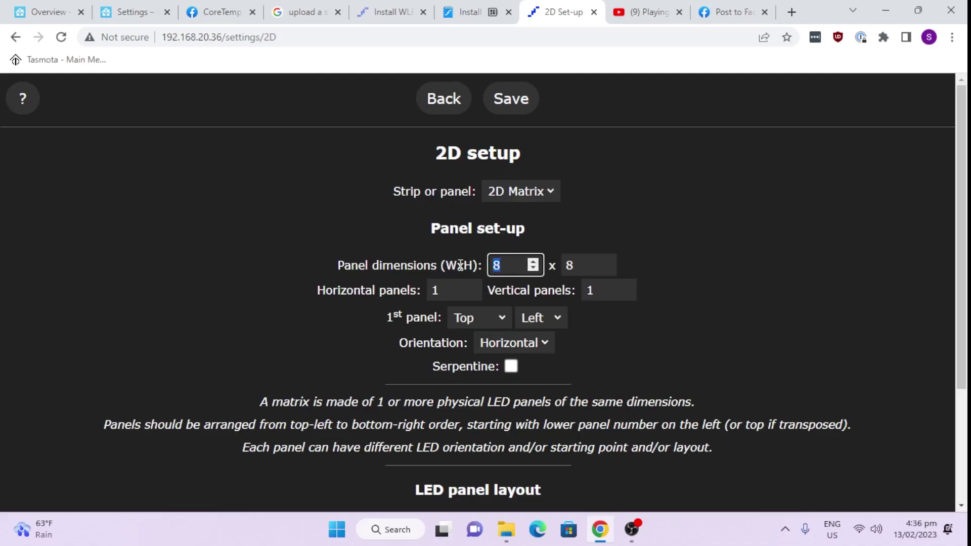
{"action": "type", "text": "16"}
{"action": "double_click", "coordinate": [563, 264]}
{"action": "type", "text": "1"}
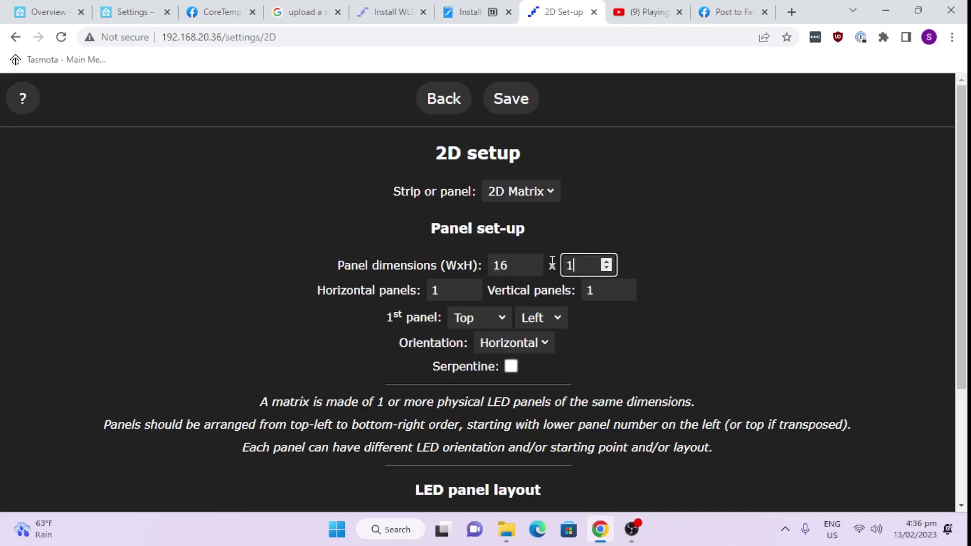
{"action": "type", "text": "6"}
- Start panel 0's first LED at the bottom, enable serpentine wiring, and save
{"action": "scroll", "coordinate": [646, 352], "scroll_direction": "down", "scroll_amount": 1}
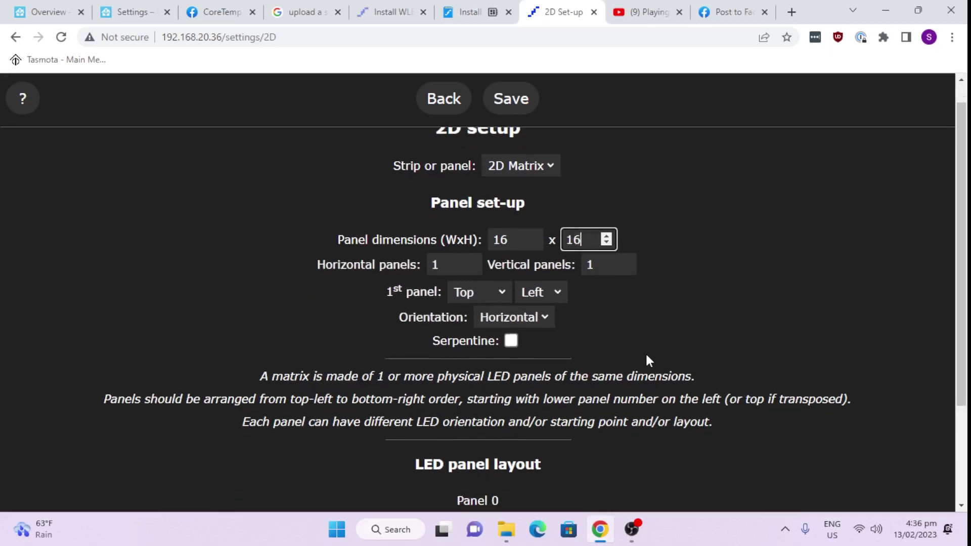
{"action": "scroll", "coordinate": [645, 354], "scroll_direction": "down", "scroll_amount": 1}
{"action": "scroll", "coordinate": [657, 399], "scroll_direction": "down", "scroll_amount": 1}
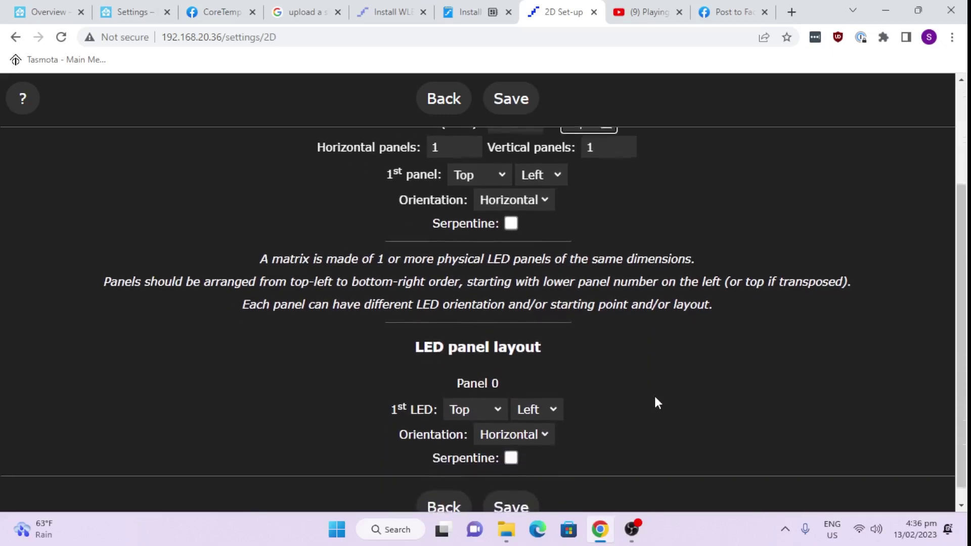
{"action": "scroll", "coordinate": [657, 403], "scroll_direction": "down", "scroll_amount": 1}
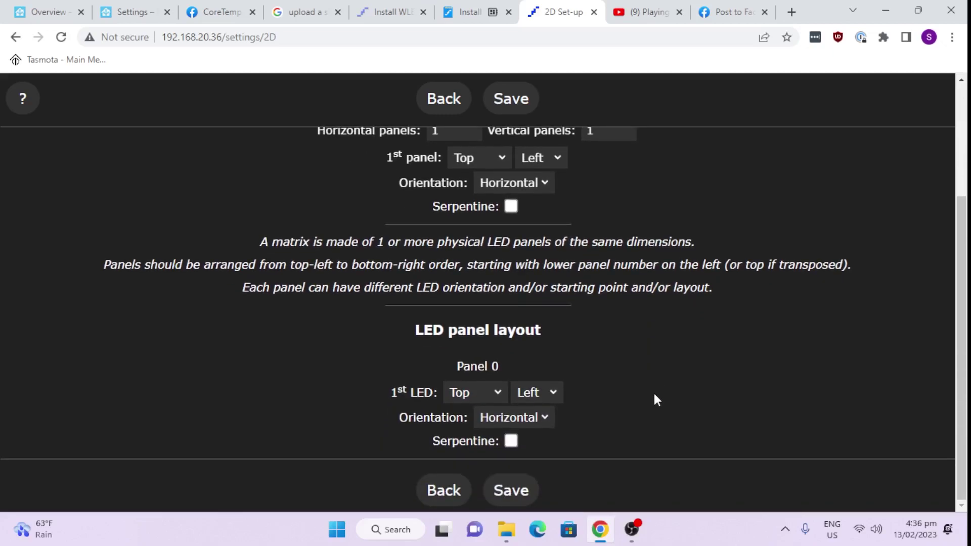
{"action": "left_click", "coordinate": [495, 390]}
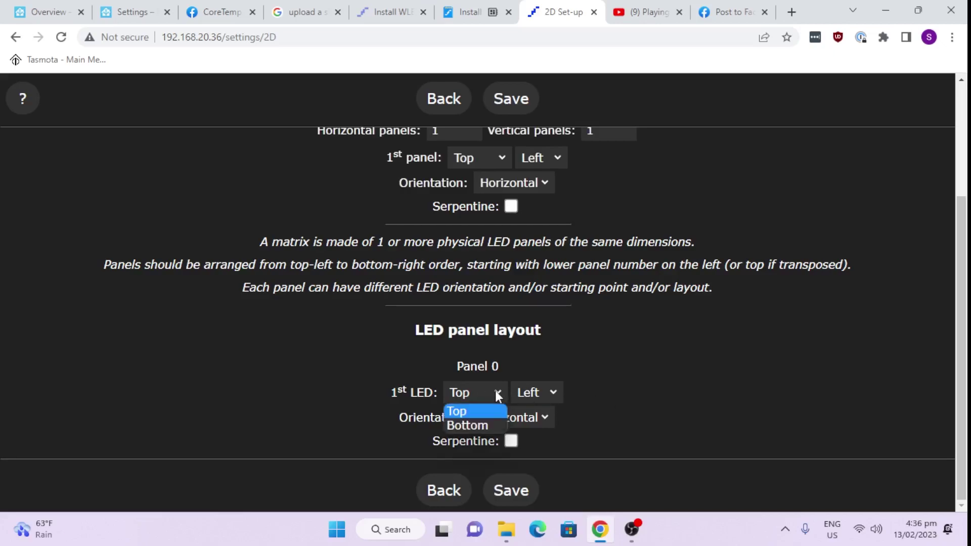
{"action": "left_click", "coordinate": [481, 428]}
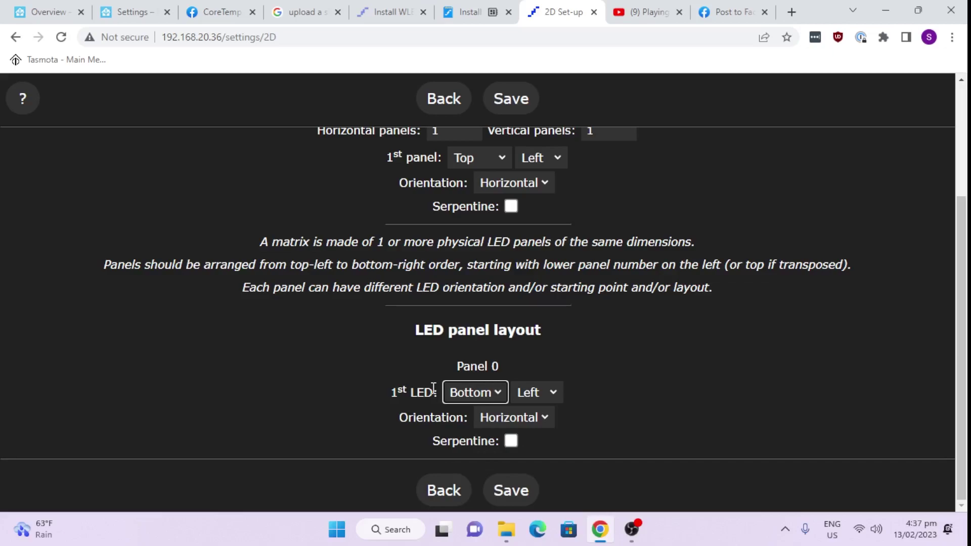
{"action": "left_click", "coordinate": [512, 440]}
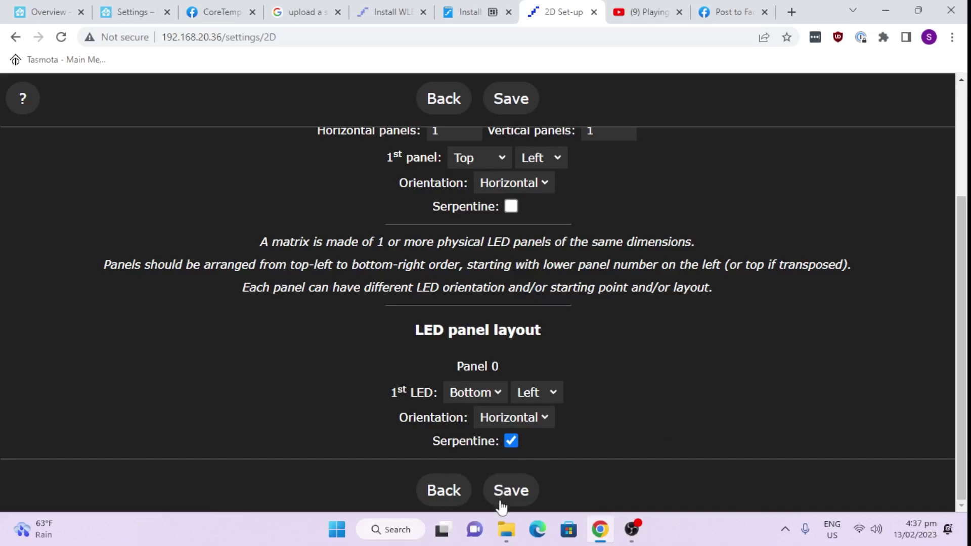
{"action": "left_click", "coordinate": [508, 490]}
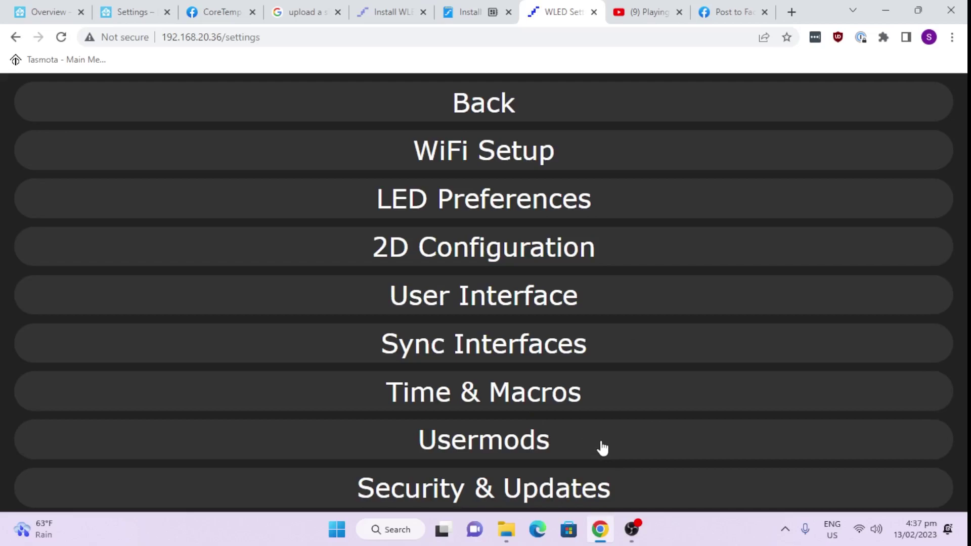
- Return to the main WLED control page, then bring up the ESP32 pinout reference tab
{"action": "left_click", "coordinate": [475, 109]}
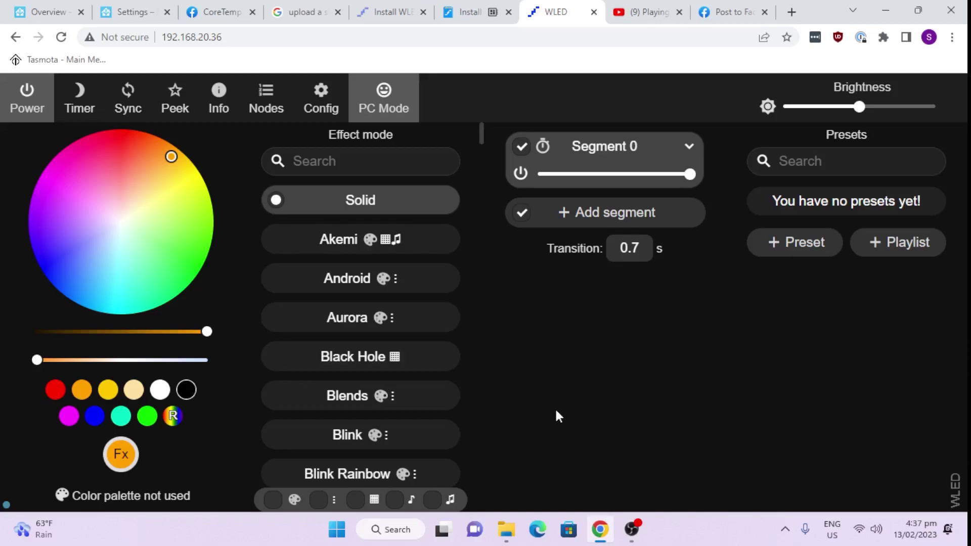
{"action": "left_click", "coordinate": [632, 529]}
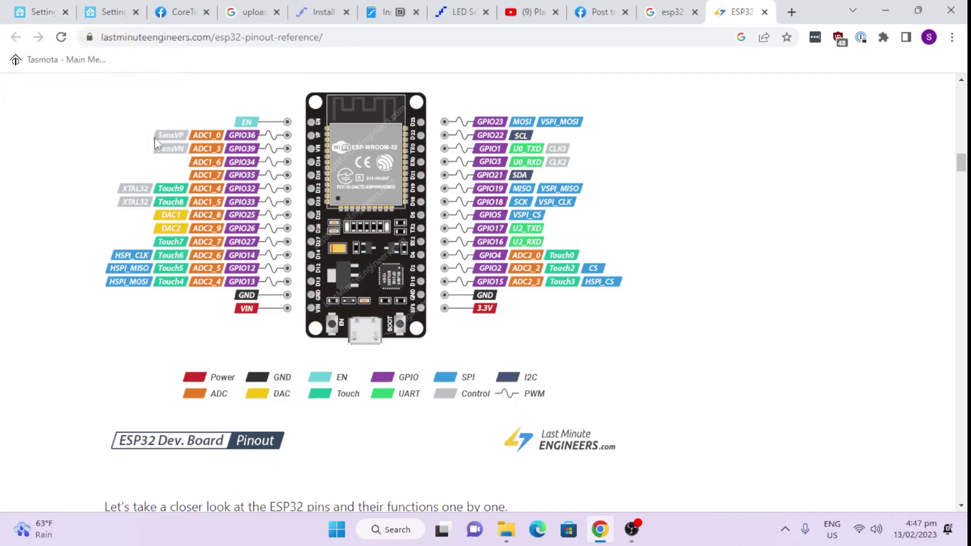
- Configure the discovered WLED integration in Home Assistant and place it in the Bedroom area
{"action": "left_click", "coordinate": [43, 10]}
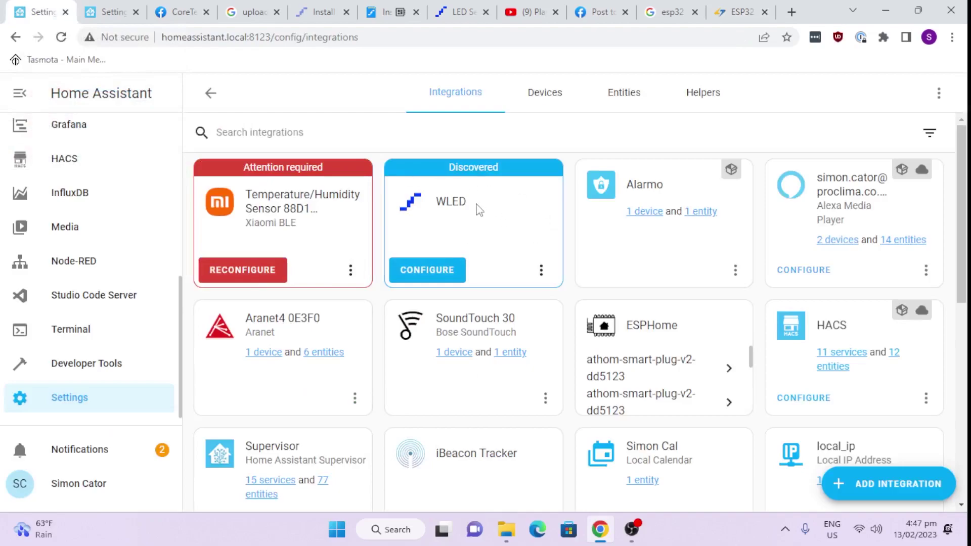
{"action": "left_click", "coordinate": [440, 274]}
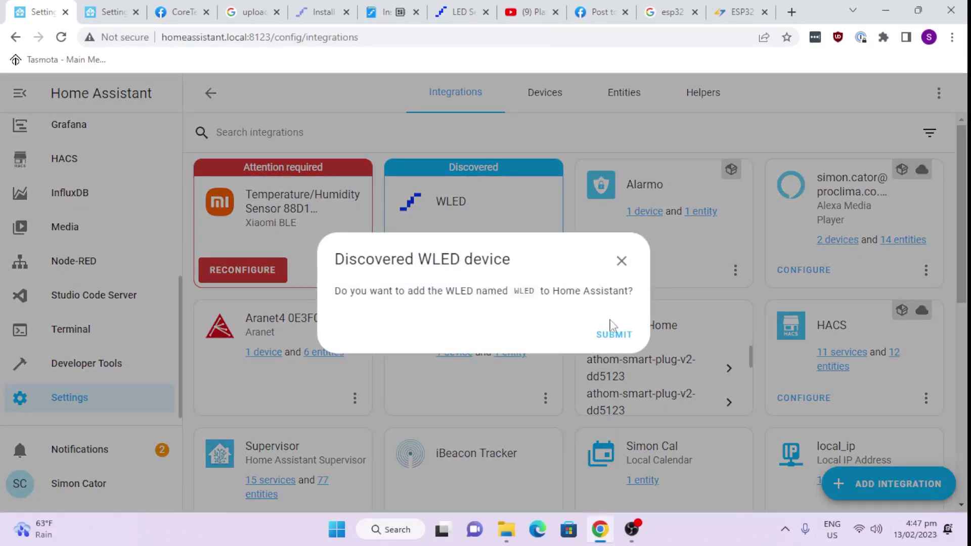
{"action": "left_click", "coordinate": [612, 337]}
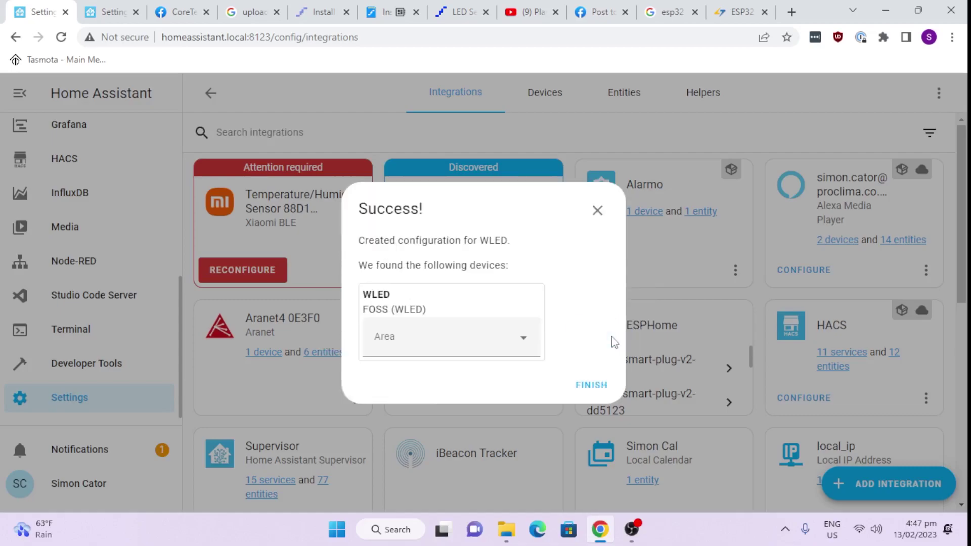
{"action": "left_click", "coordinate": [477, 351]}
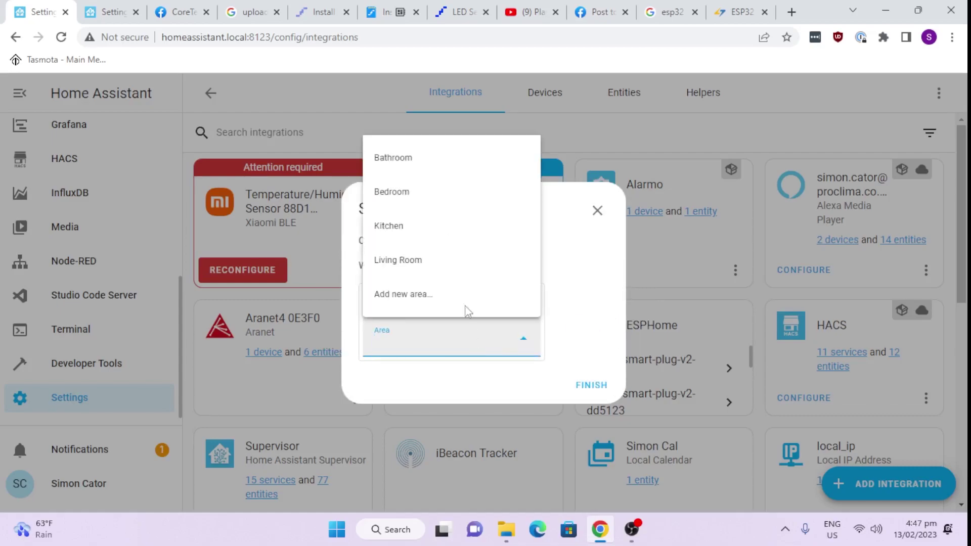
{"action": "left_click", "coordinate": [438, 192]}
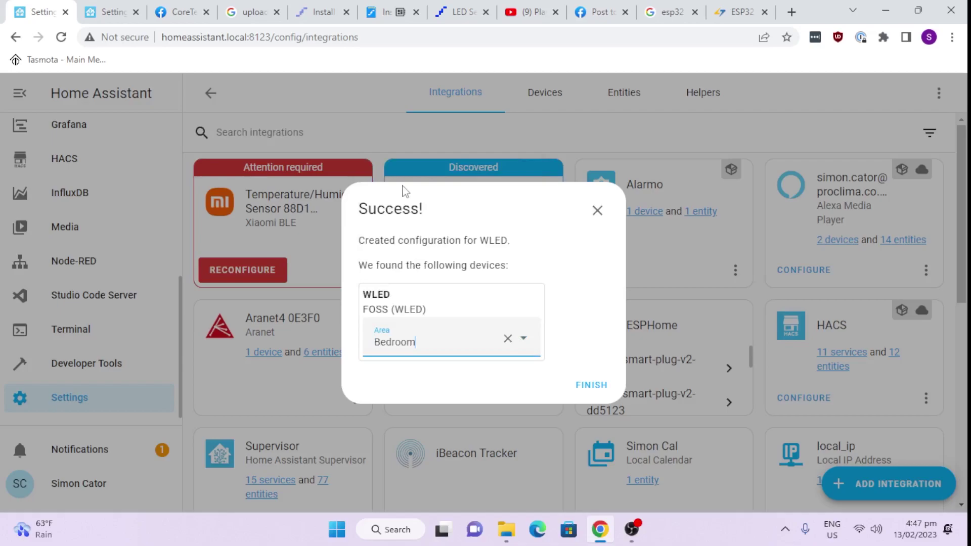
{"action": "left_click", "coordinate": [592, 387]}
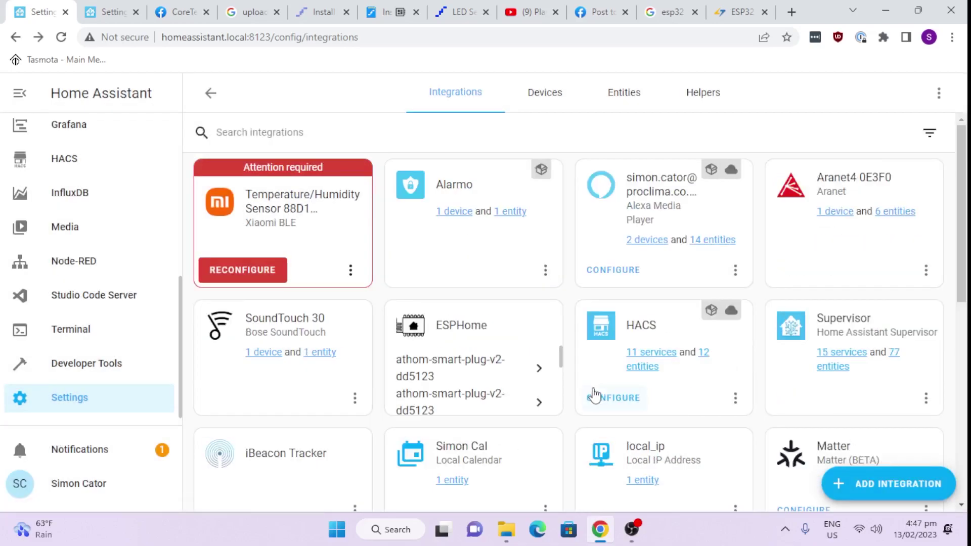
- Open the new WLED integration entry and glance at its options dialog before closing it
{"action": "scroll", "coordinate": [591, 354], "scroll_direction": "down", "scroll_amount": 10}
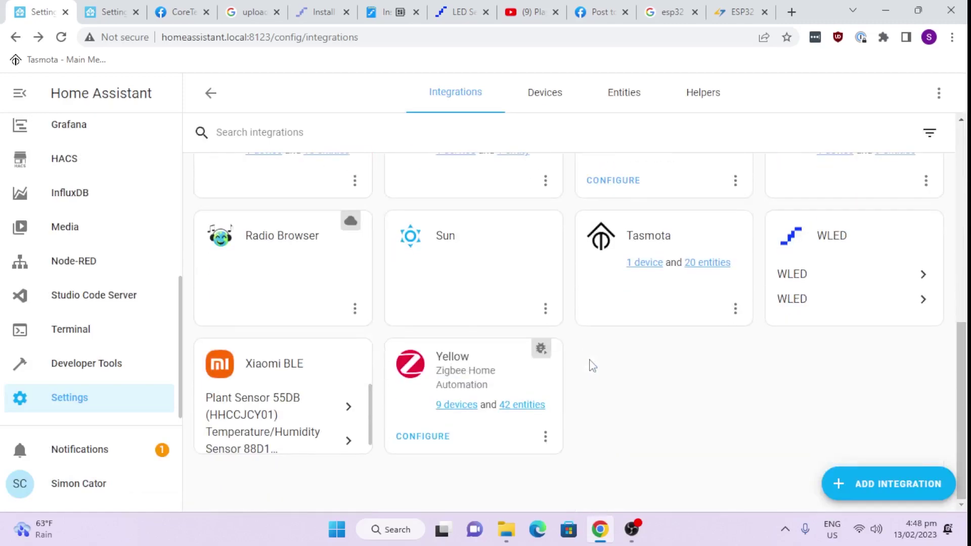
{"action": "scroll", "coordinate": [593, 366], "scroll_direction": "up", "scroll_amount": 1}
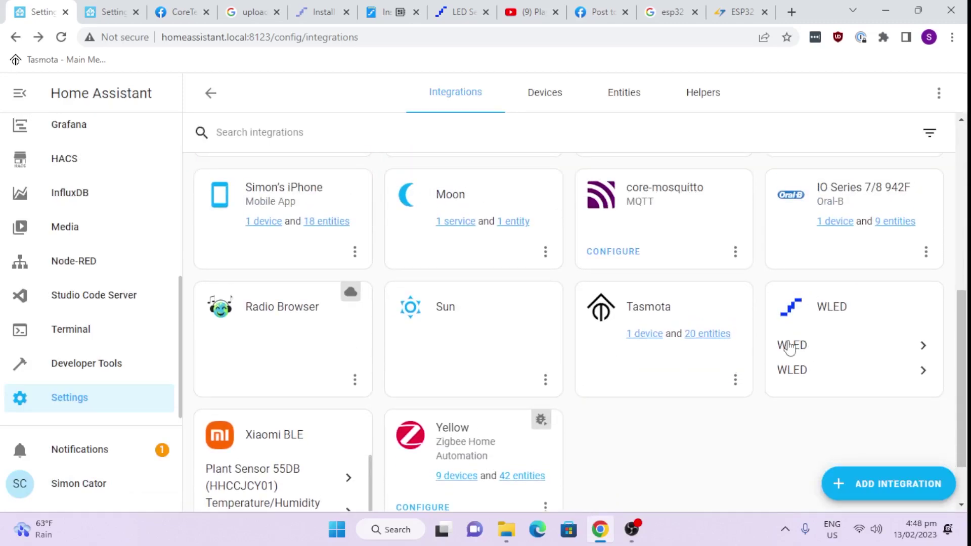
{"action": "left_click", "coordinate": [796, 373]}
{"action": "left_click", "coordinate": [804, 382]}
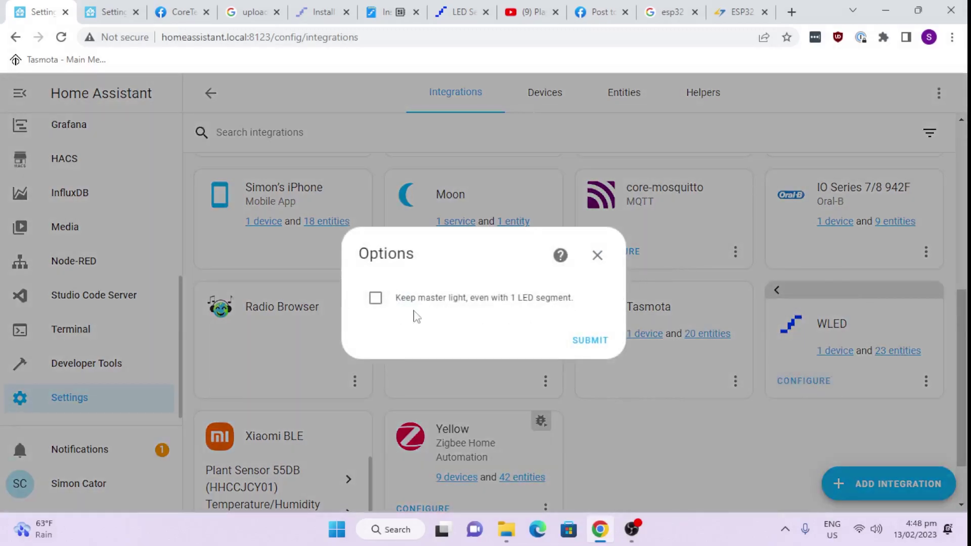
{"action": "left_click", "coordinate": [597, 257]}
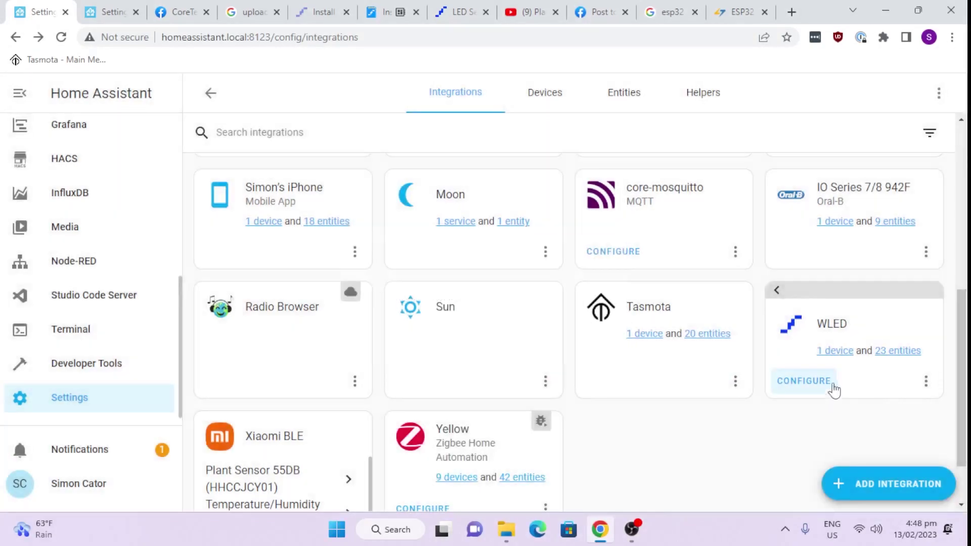
- Review the WLED device page's controls and diagnostics, then return to WLED's LED settings tab
{"action": "left_click", "coordinate": [834, 350]}
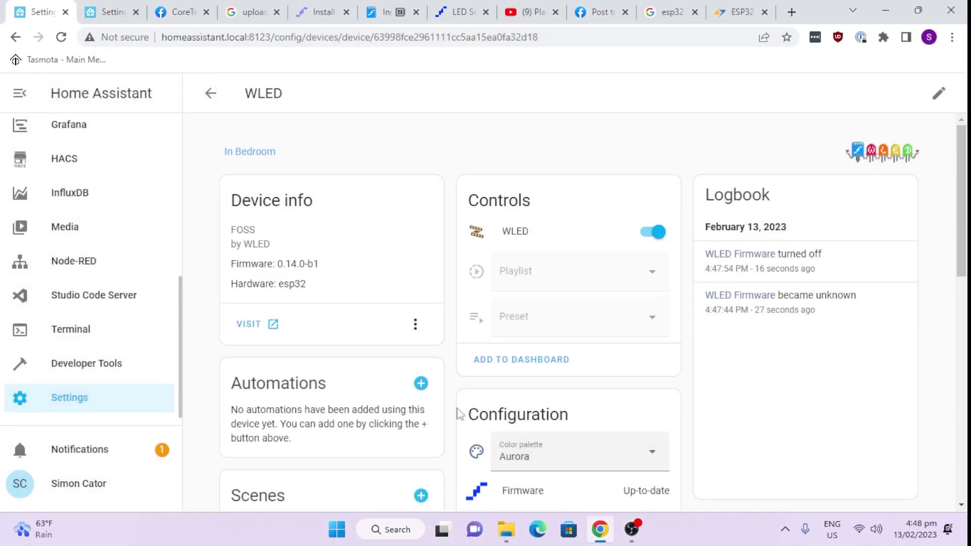
{"action": "scroll", "coordinate": [455, 415], "scroll_direction": "down", "scroll_amount": 4}
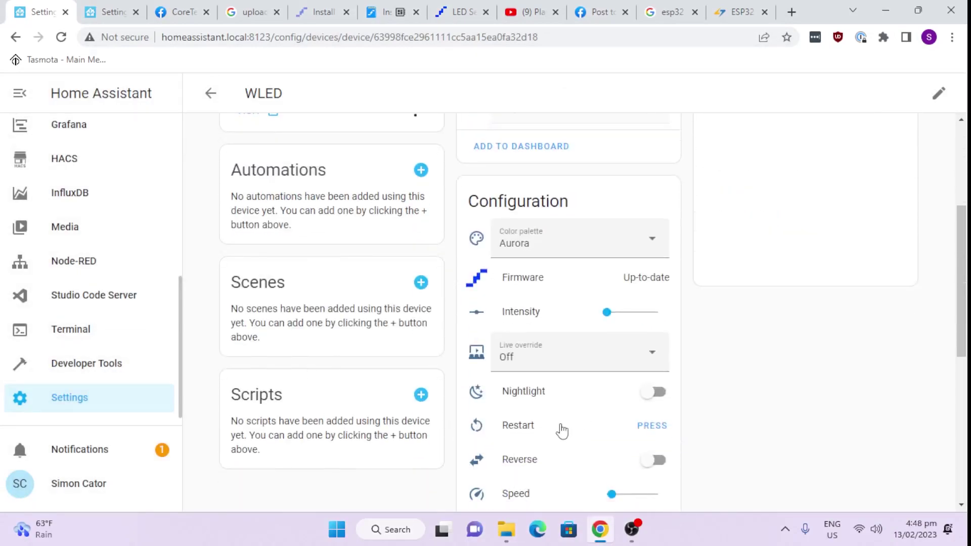
{"action": "scroll", "coordinate": [563, 431], "scroll_direction": "down", "scroll_amount": 4}
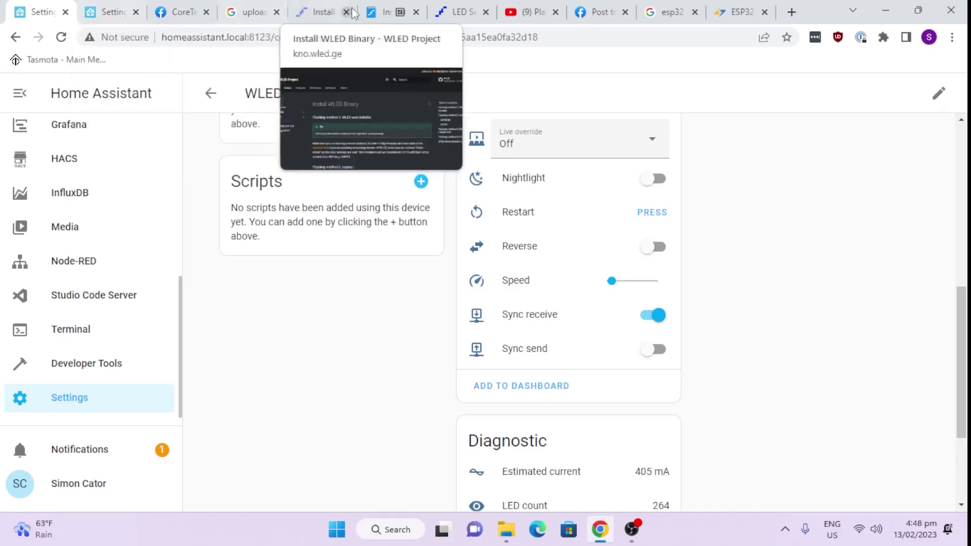
{"action": "left_click", "coordinate": [458, 12]}
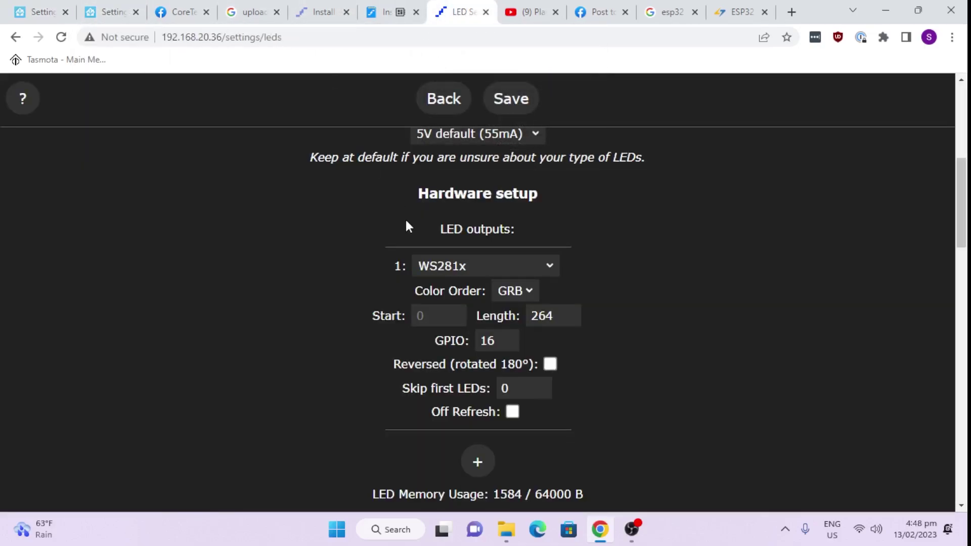
- Back out of LED settings and the settings menu to WLED's main control page
{"action": "left_click", "coordinate": [444, 101]}
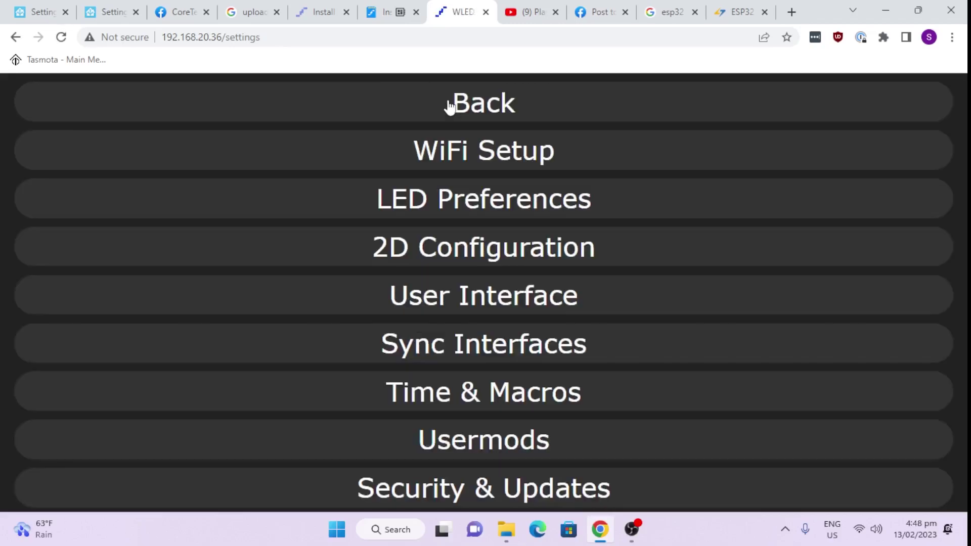
{"action": "left_click", "coordinate": [460, 108]}
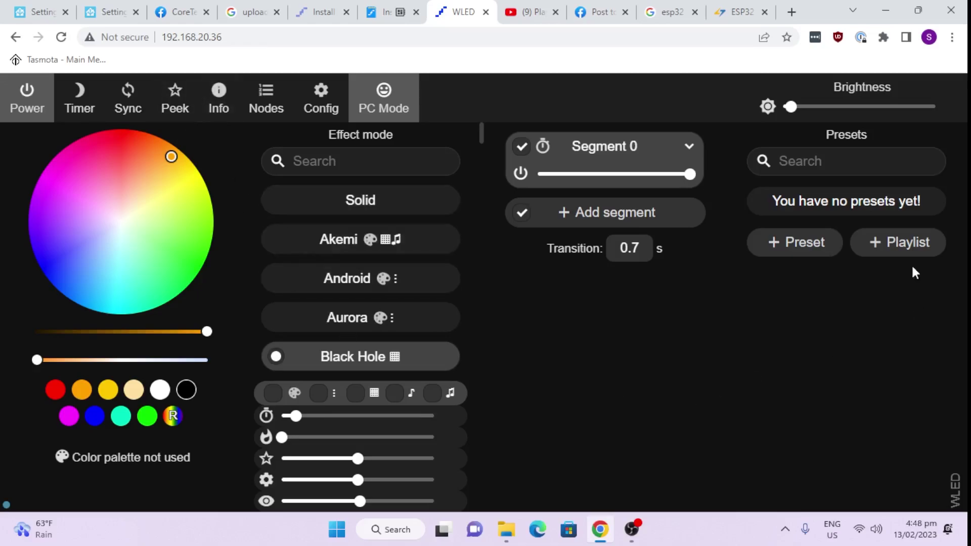
- Pick a pale near-white colour and try Akemi before returning to Black Hole
{"action": "left_click", "coordinate": [121, 251]}
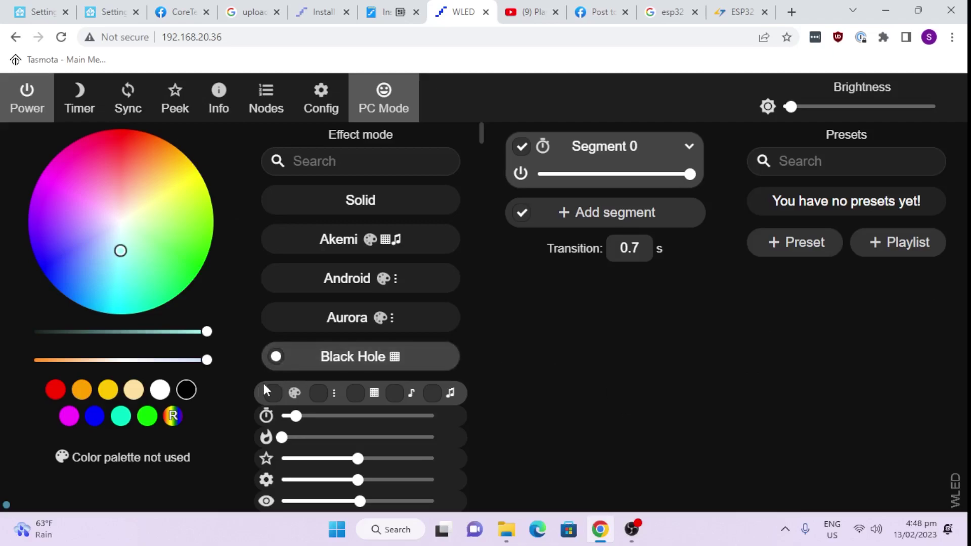
{"action": "left_click", "coordinate": [336, 242]}
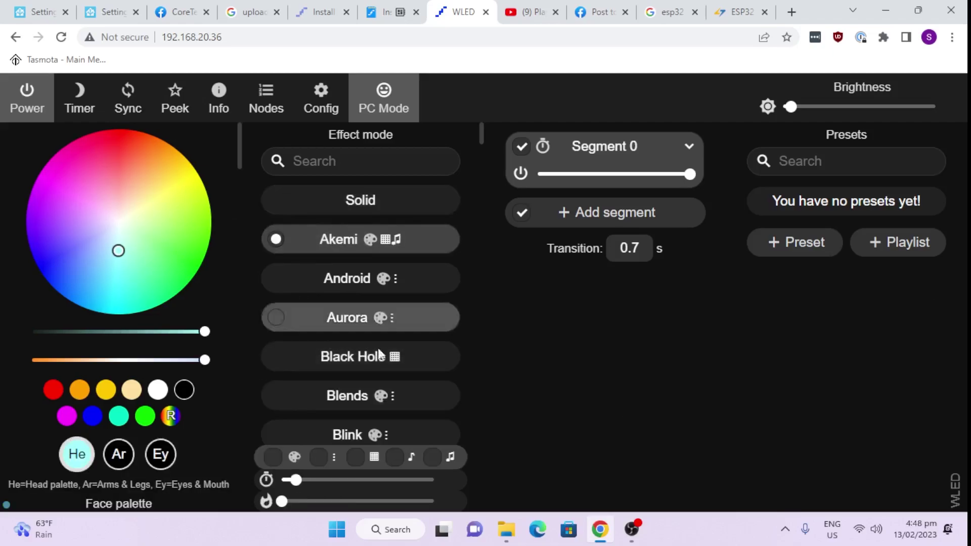
{"action": "left_click", "coordinate": [341, 361]}
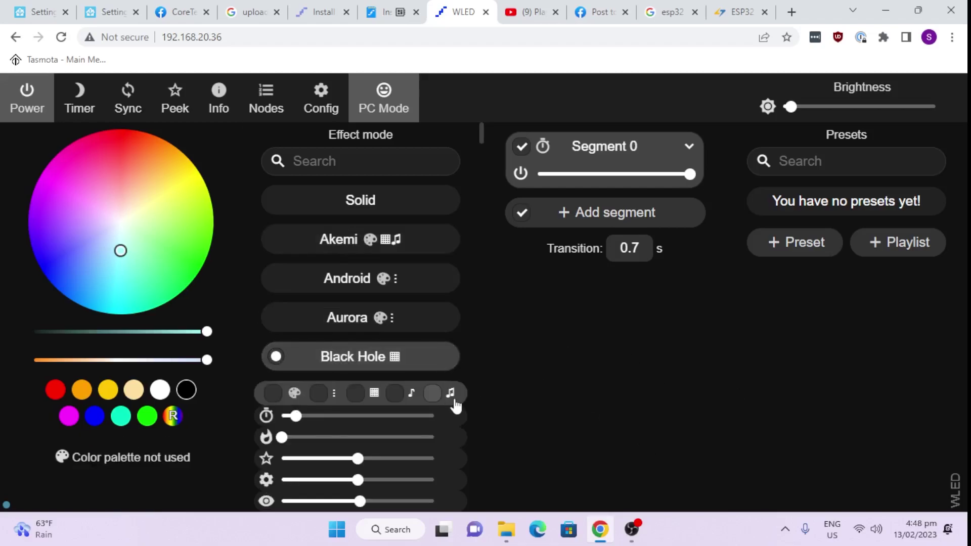
- Preview the live matrix with Peek, then reload the main page via Config and Back
{"action": "left_click", "coordinate": [177, 99]}
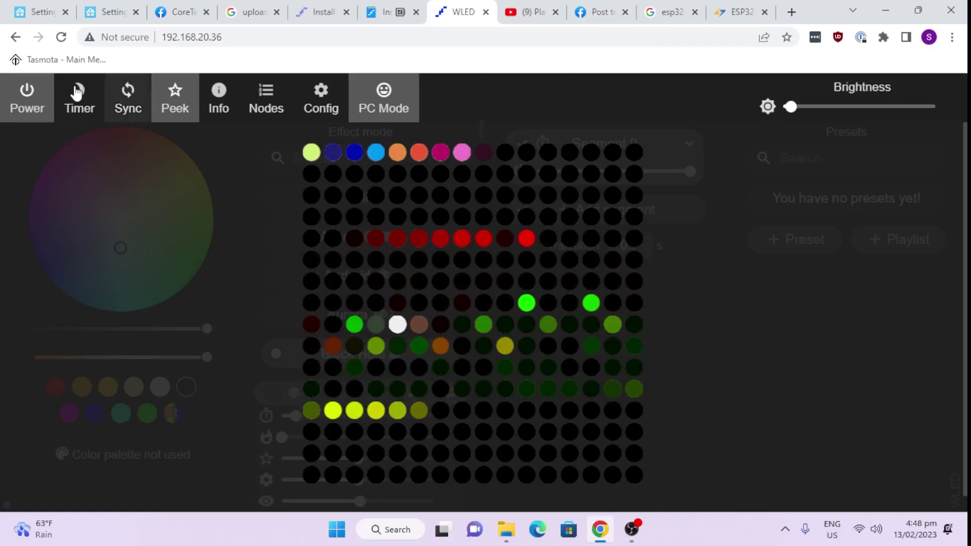
{"action": "left_click", "coordinate": [338, 91]}
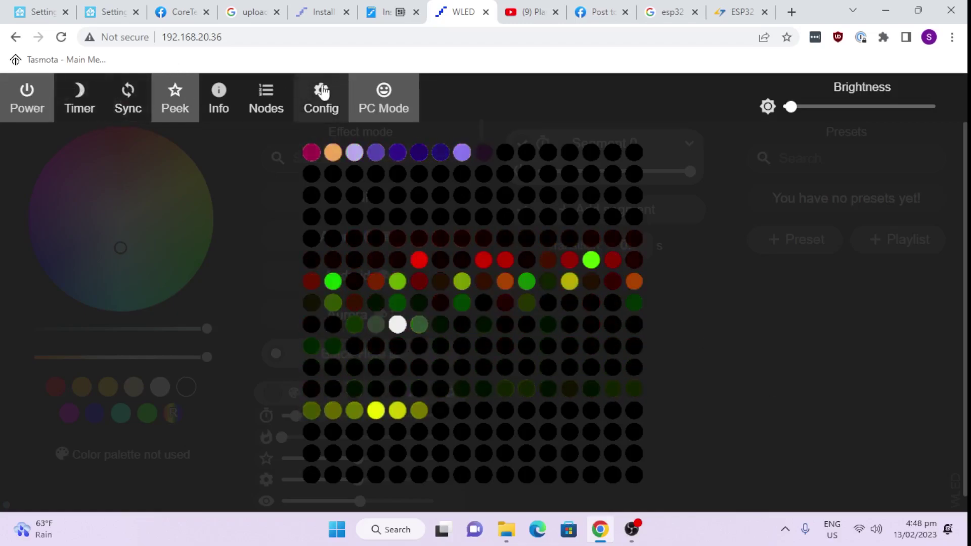
{"action": "left_click", "coordinate": [498, 117]}
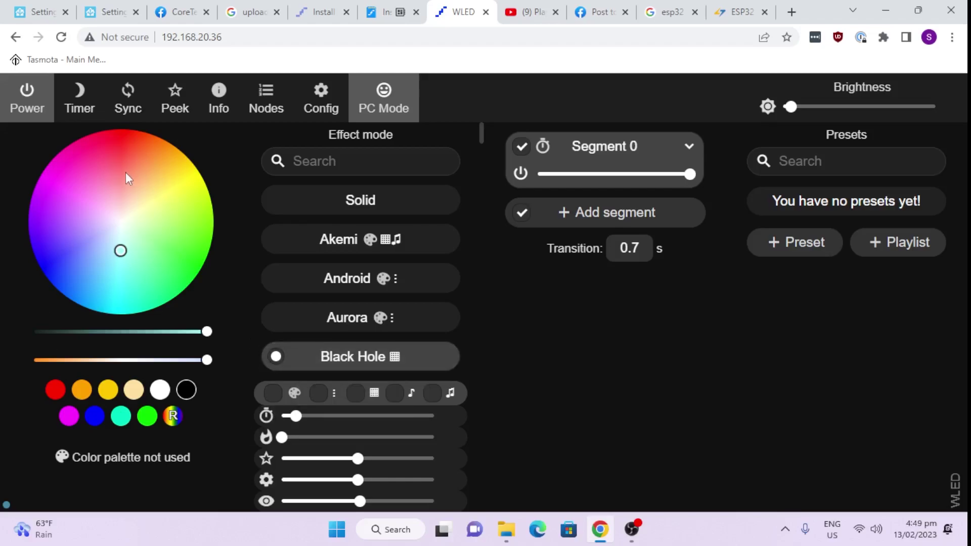
- Set the colour temperature to midway and switch the effect from Black Hole to Scrolling Text
{"action": "mouse_move", "coordinate": [207, 331]}
{"action": "left_mouse_down"}
{"action": "mouse_move", "coordinate": [151, 334]}
{"action": "mouse_move", "coordinate": [206, 332]}
{"action": "mouse_move", "coordinate": [144, 360]}
{"action": "left_mouse_up"}
{"action": "scroll", "coordinate": [383, 309], "scroll_direction": "down", "scroll_amount": 20}
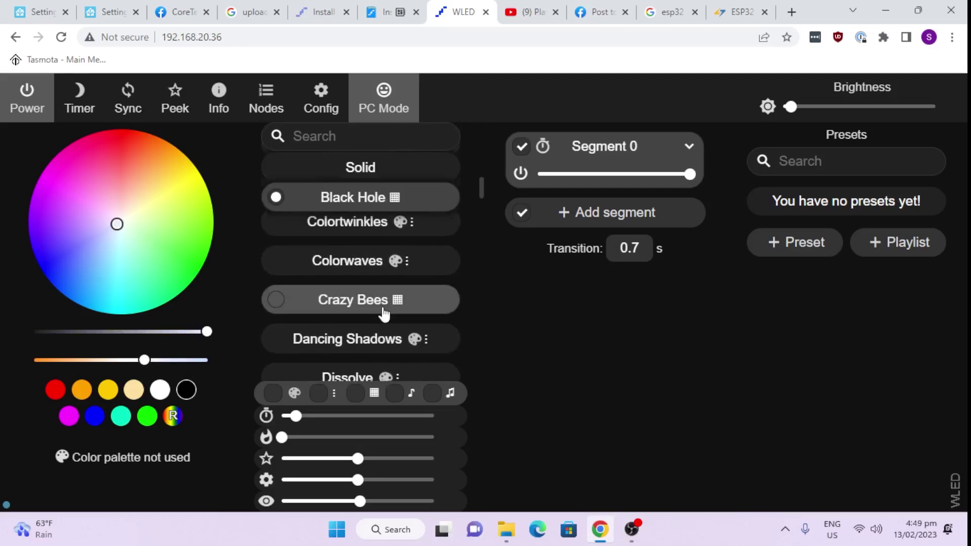
{"action": "scroll", "coordinate": [383, 313], "scroll_direction": "down", "scroll_amount": 20}
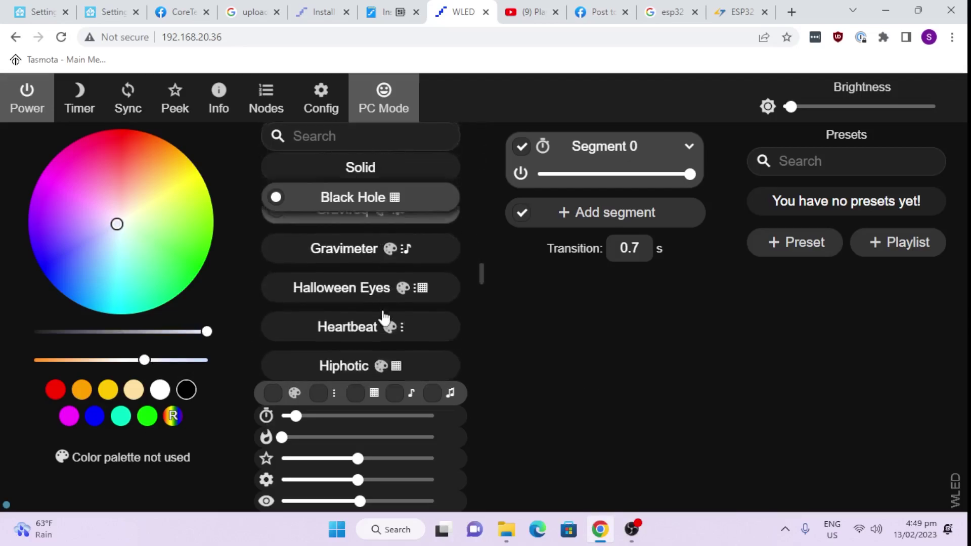
{"action": "scroll", "coordinate": [384, 318], "scroll_direction": "down", "scroll_amount": 15}
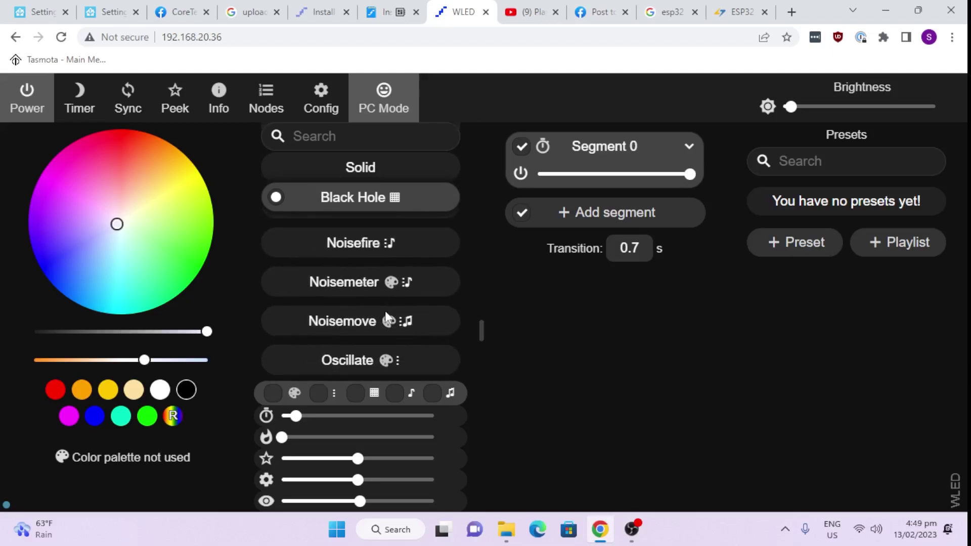
{"action": "scroll", "coordinate": [387, 317], "scroll_direction": "down", "scroll_amount": 15}
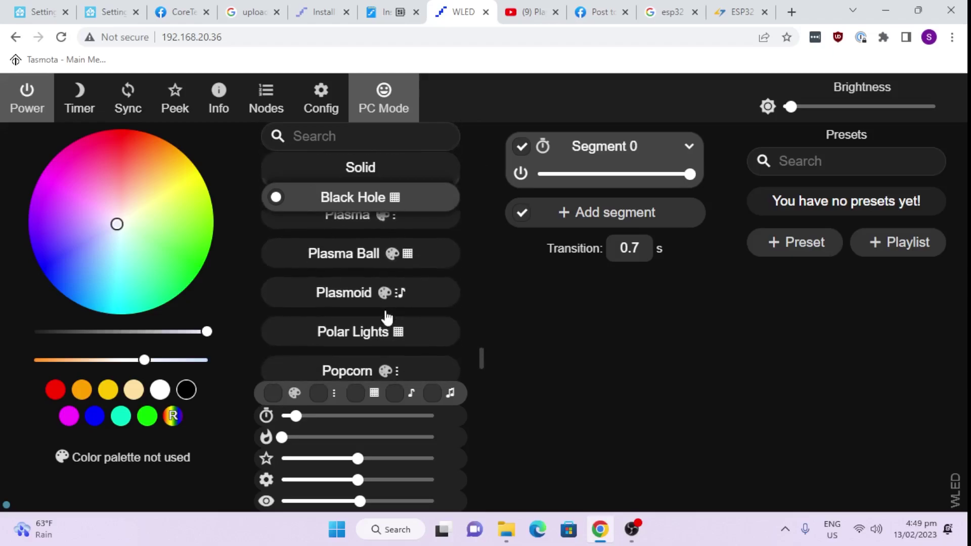
{"action": "scroll", "coordinate": [386, 316], "scroll_direction": "down", "scroll_amount": 15}
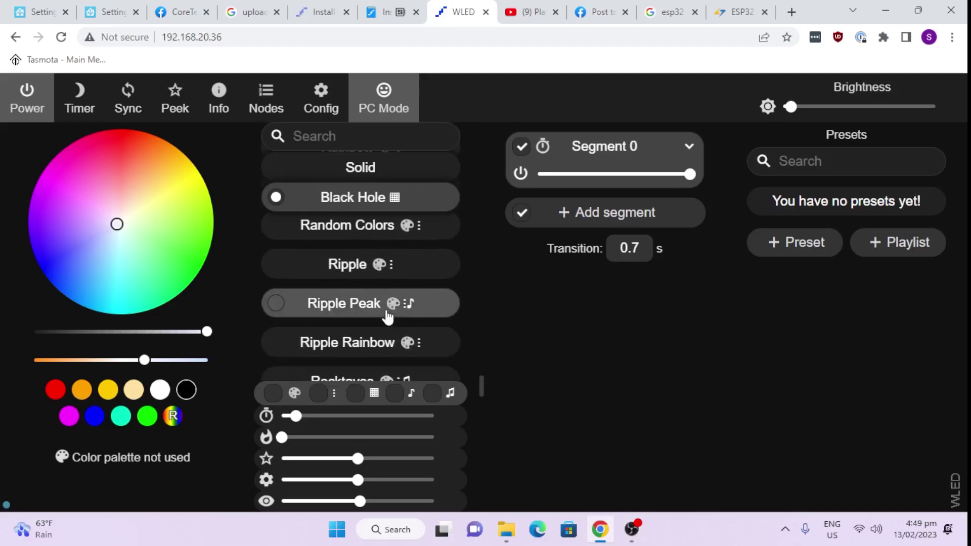
{"action": "scroll", "coordinate": [386, 311], "scroll_direction": "down", "scroll_amount": 3}
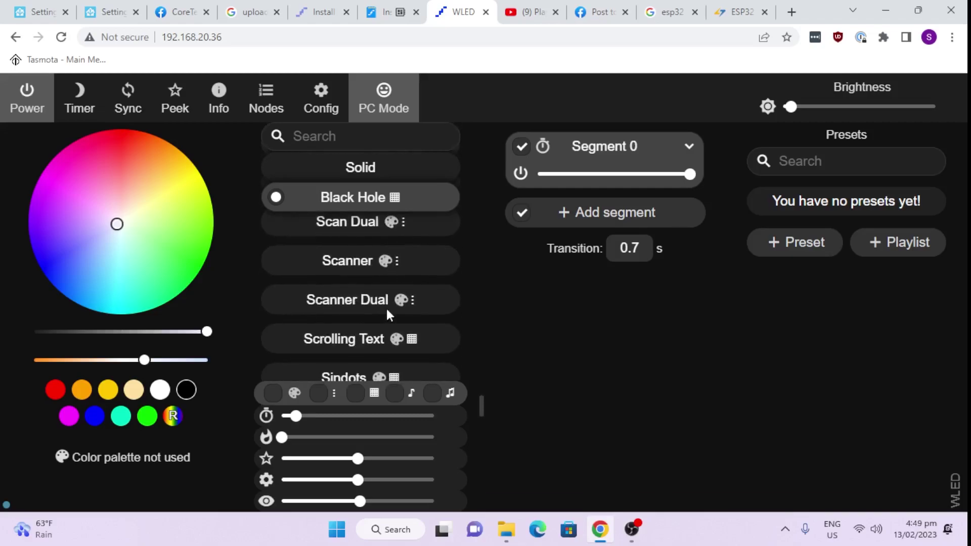
{"action": "left_click", "coordinate": [349, 340]}
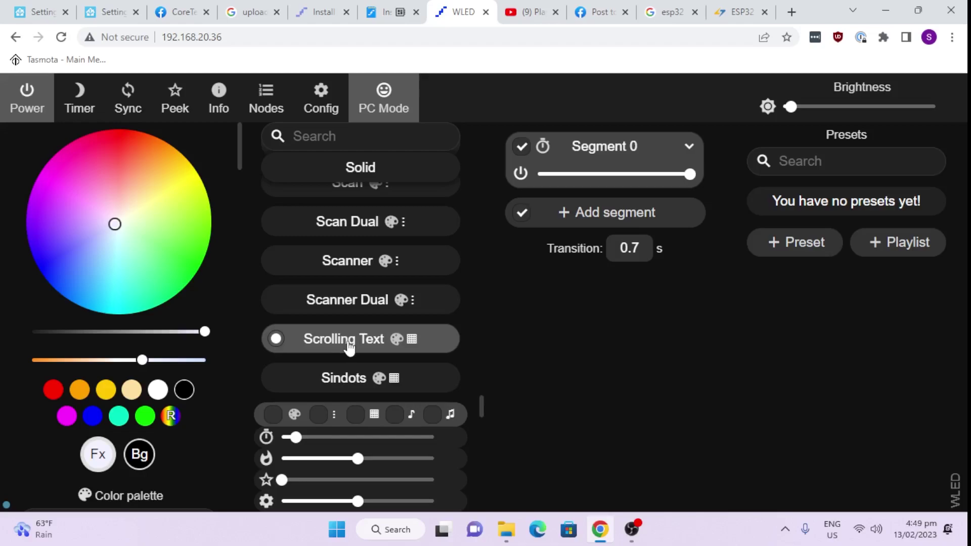
- Expand Segment 0 to show its 264-LED layout (X 0–264, Y 0–1) and its name field
{"action": "left_click", "coordinate": [689, 147]}
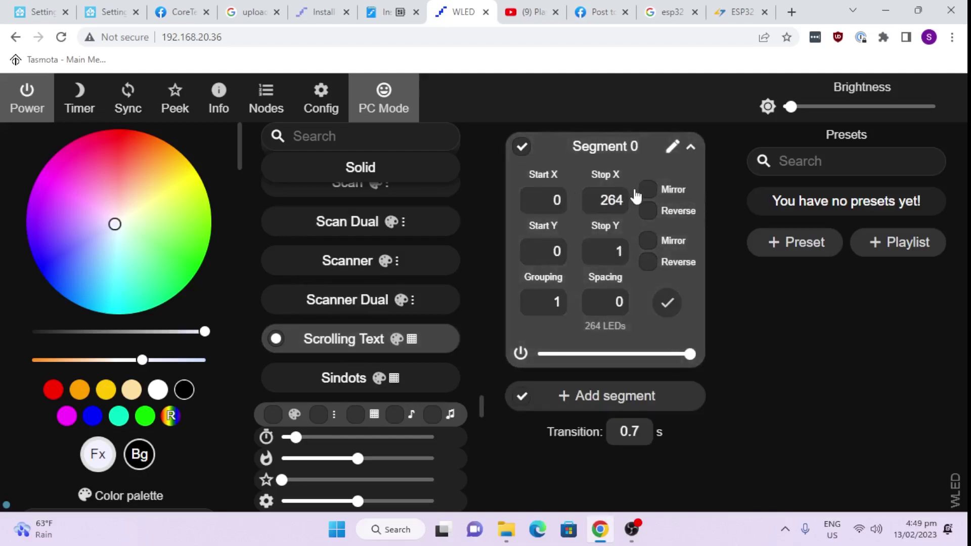
{"action": "left_click", "coordinate": [674, 148]}
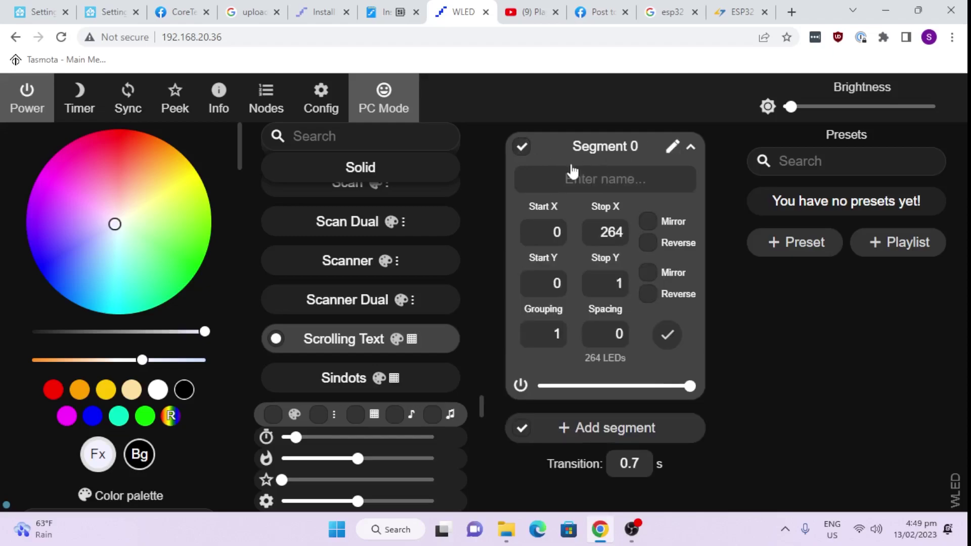